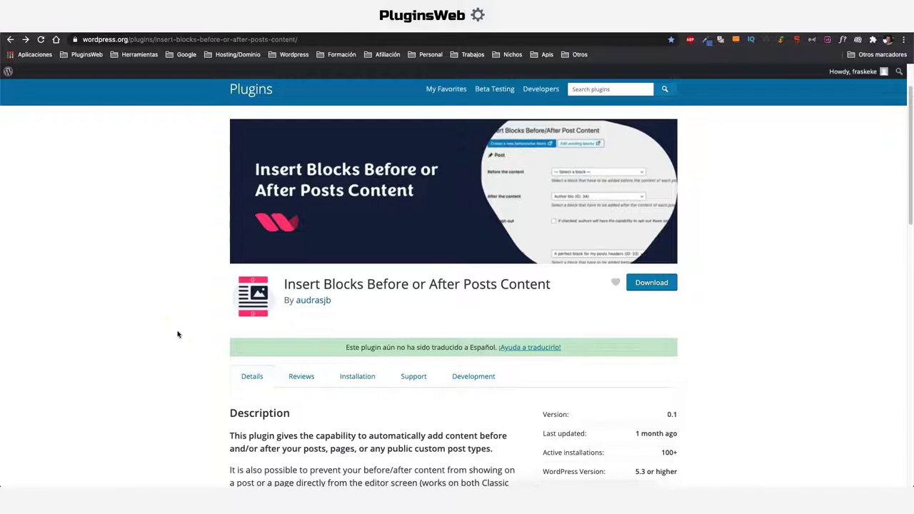
# Step: Read through the Insert Blocks Before or After Posts Content plugin page, including its description, screenshots and FAQ
pyautogui.scroll(-3, 253, 338)
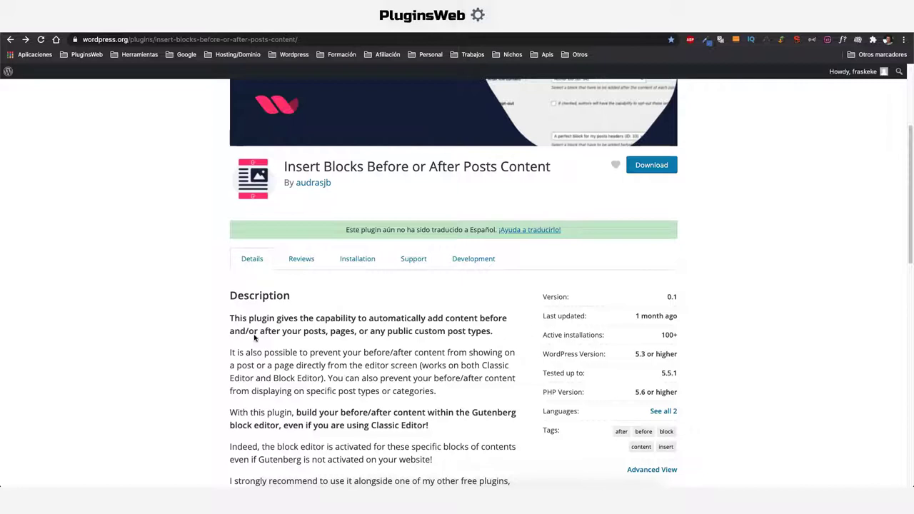
pyautogui.click(254, 338)
pyautogui.scroll(-5, 254, 340)
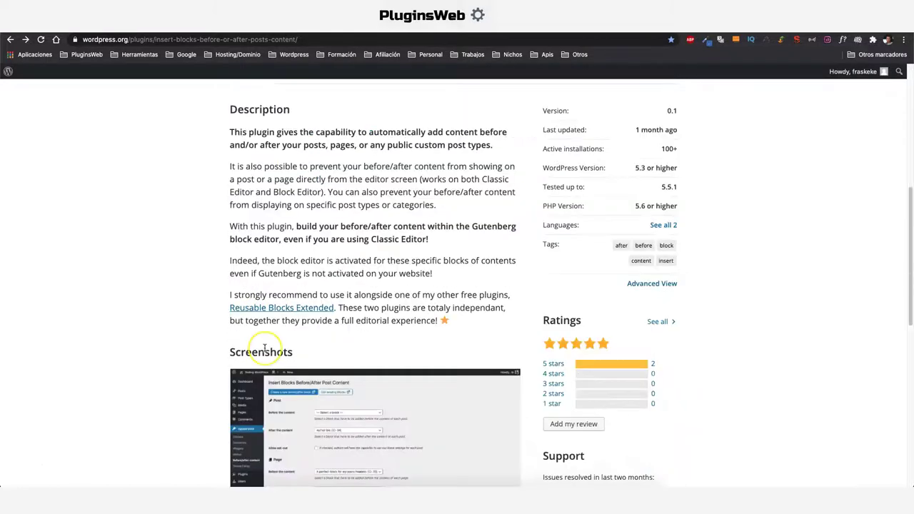
pyautogui.scroll(-2, 314, 318)
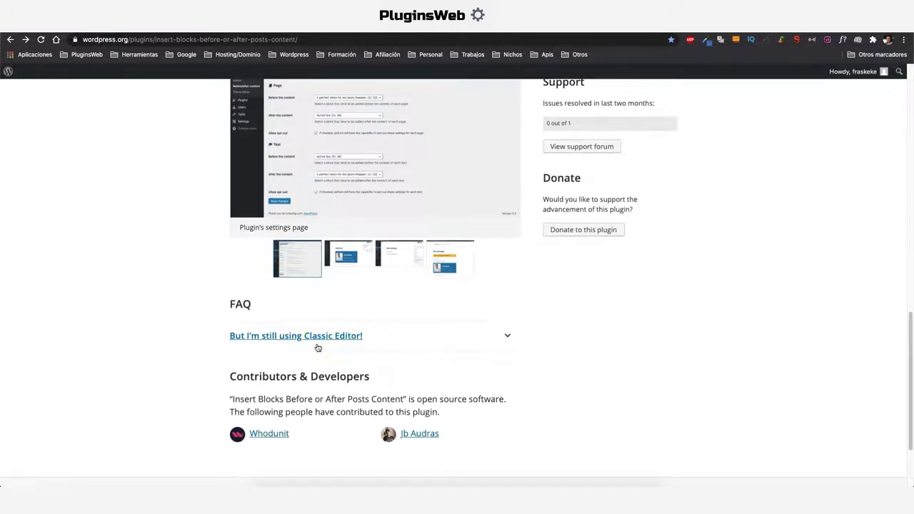
pyautogui.click(328, 357)
pyautogui.click(329, 357)
pyautogui.scroll(15, 397, 377)
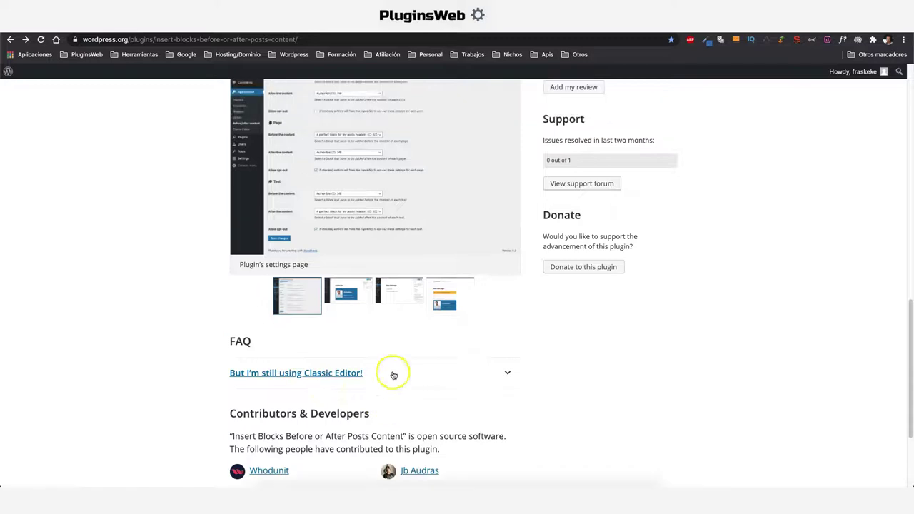
# Step: Switch to the site's admin, find the Insert Blocks Before or After Posts Content plugin and open its Before/after content settings
pyautogui.click(126, 57)
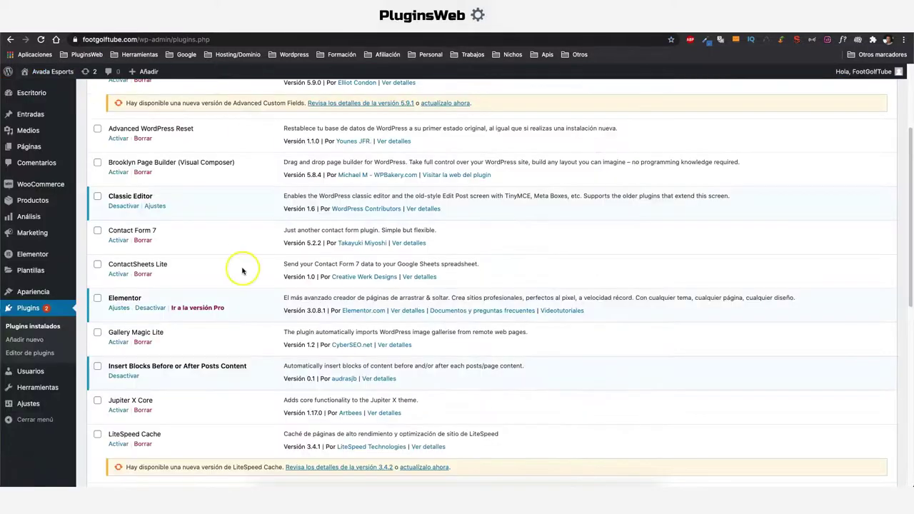
pyautogui.scroll(-1, 241, 265)
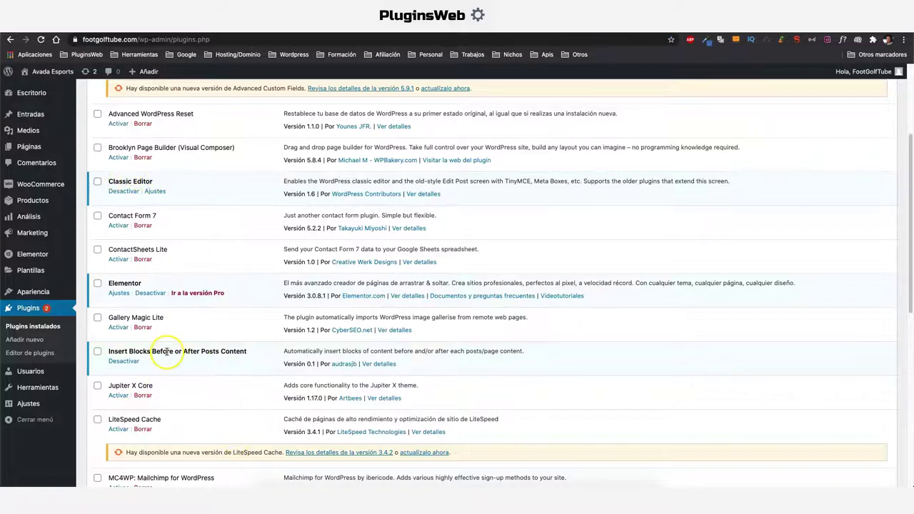
pyautogui.moveTo(21, 291)
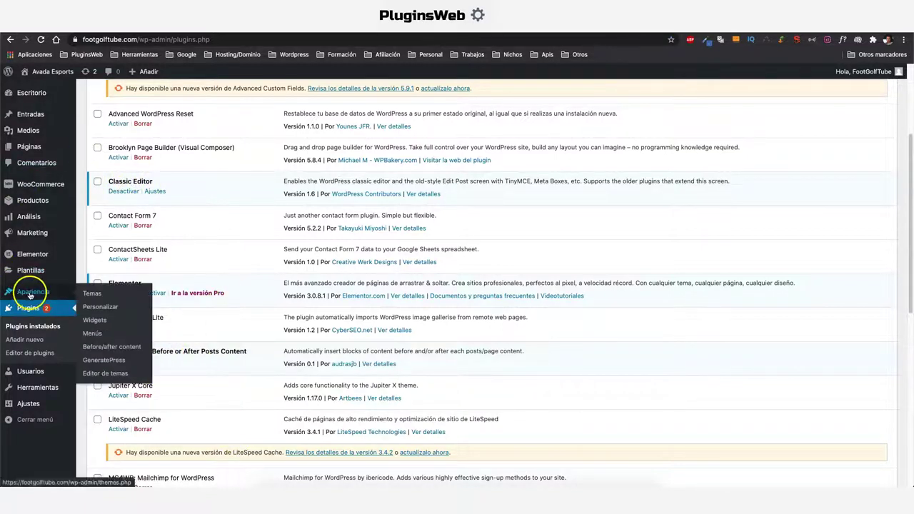
pyautogui.click(117, 347)
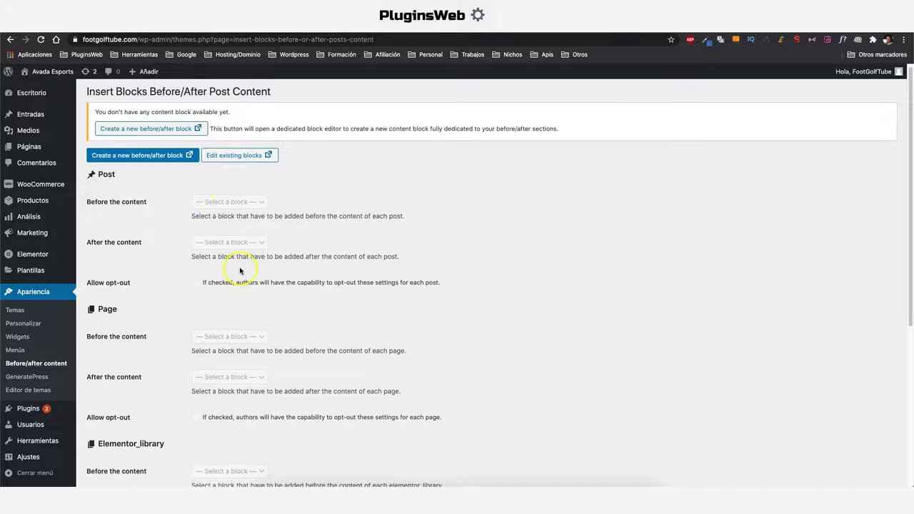
# Step: Review the per-content-type block settings and create a new before/after block titled "cabecera de las entradas"
pyautogui.scroll(-3, 103, 243)
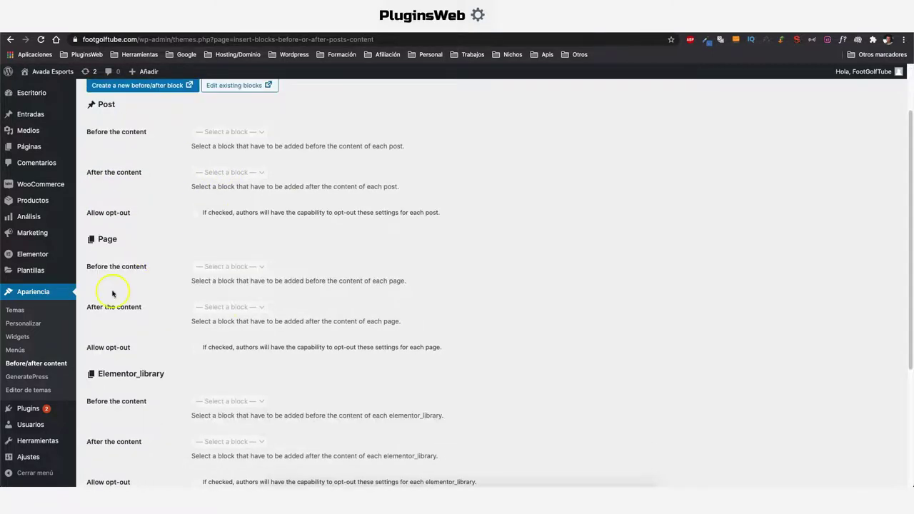
pyautogui.scroll(-5, 157, 286)
pyautogui.scroll(-1, 145, 218)
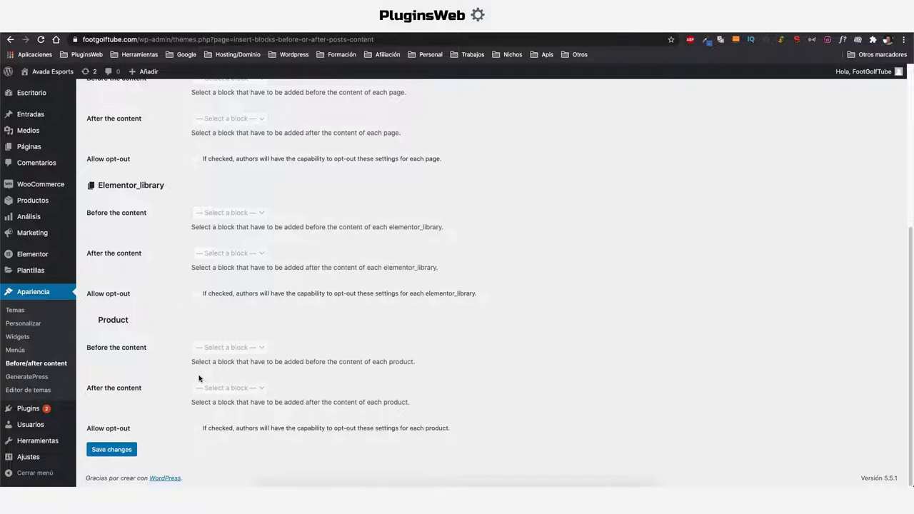
pyautogui.scroll(4, 207, 335)
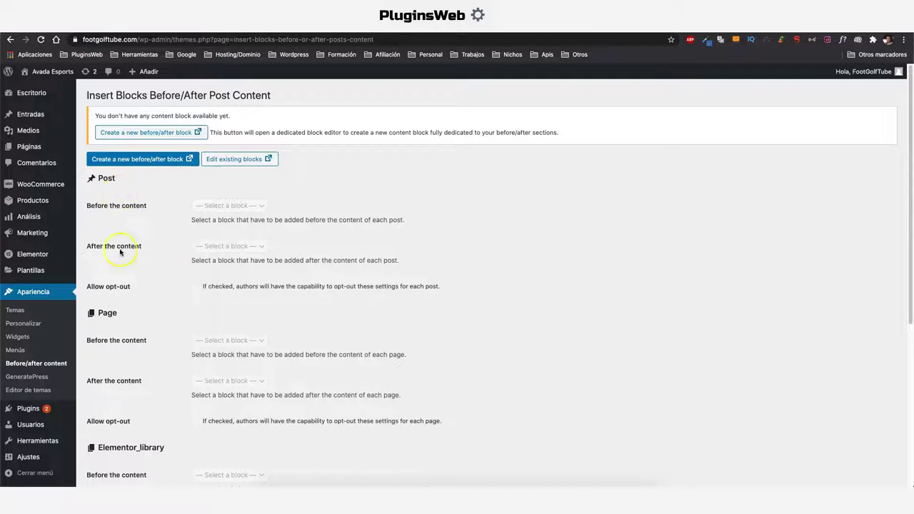
pyautogui.click(128, 158)
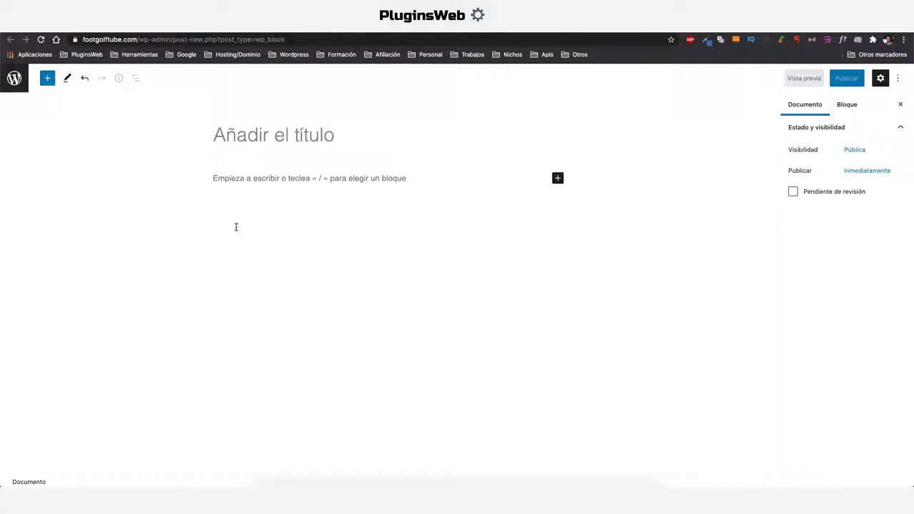
pyautogui.write('cabecera ')
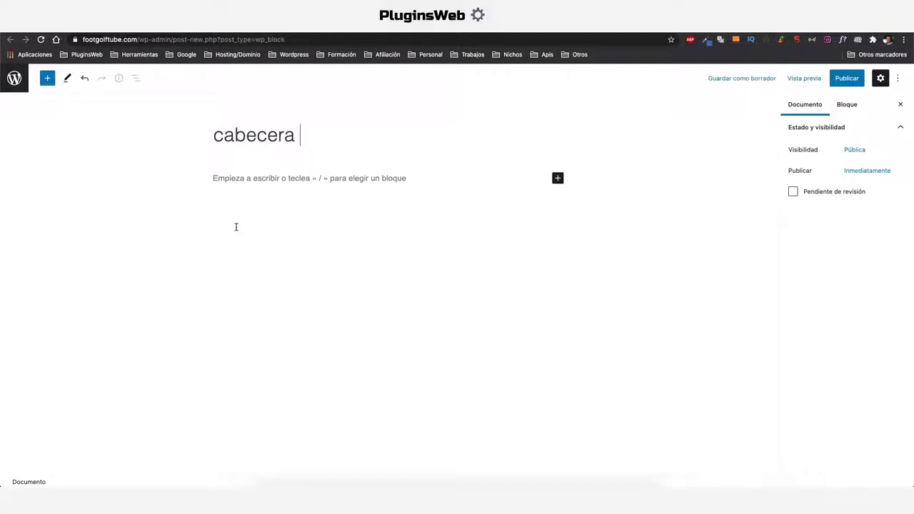
pyautogui.write('de las entradas')
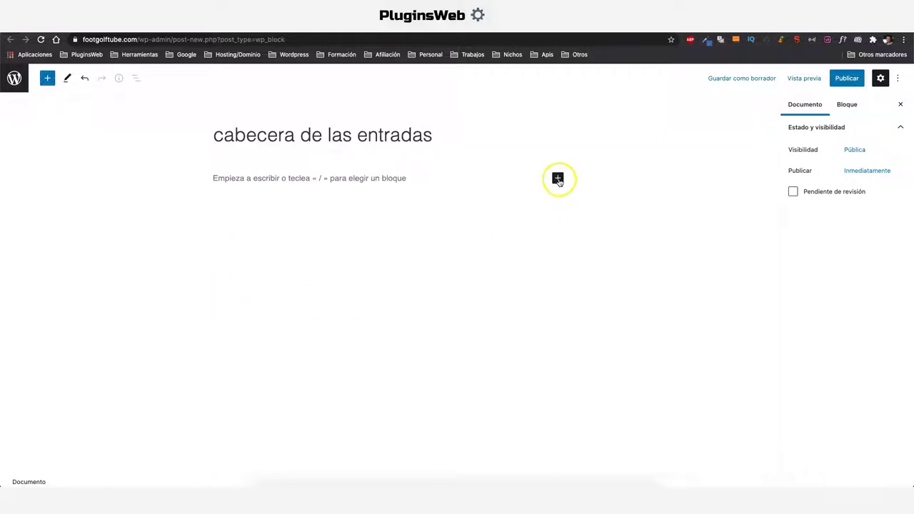
# Step: Add a Columns block with the 30 / 70 layout beneath the title
pyautogui.click(558, 179)
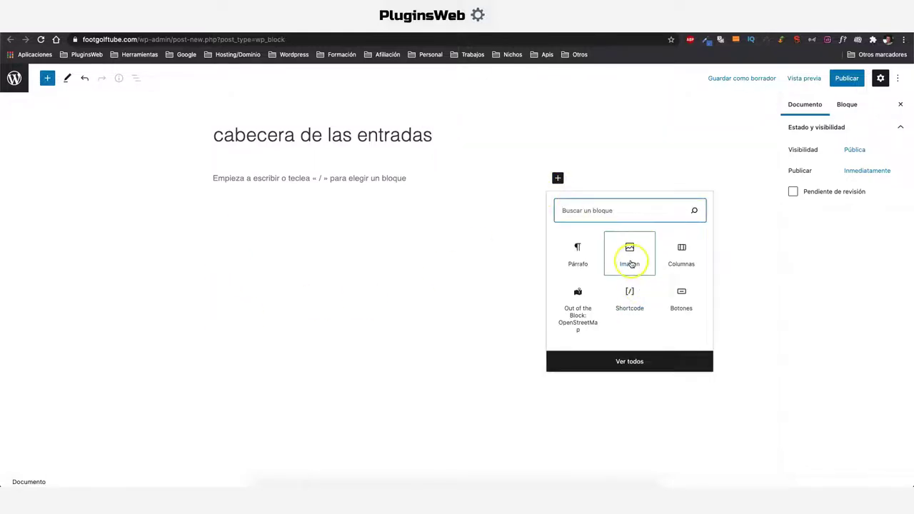
pyautogui.click(678, 251)
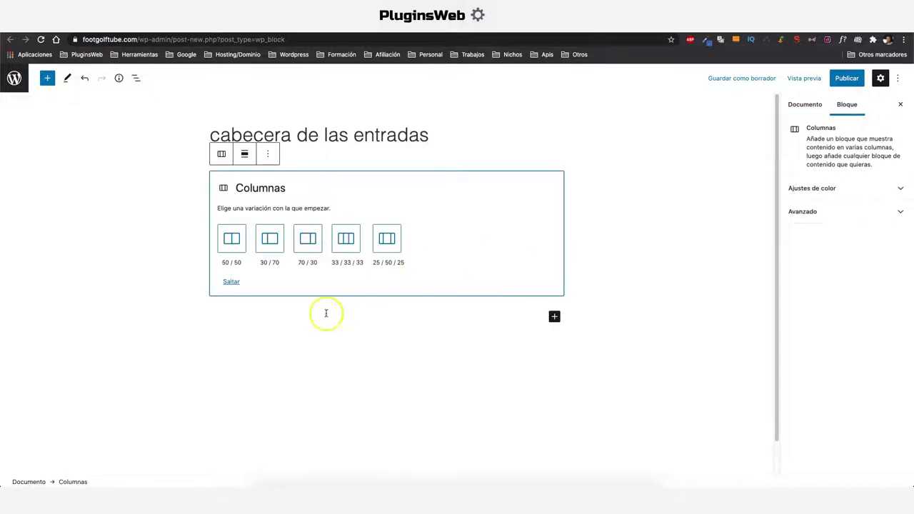
pyautogui.click(269, 239)
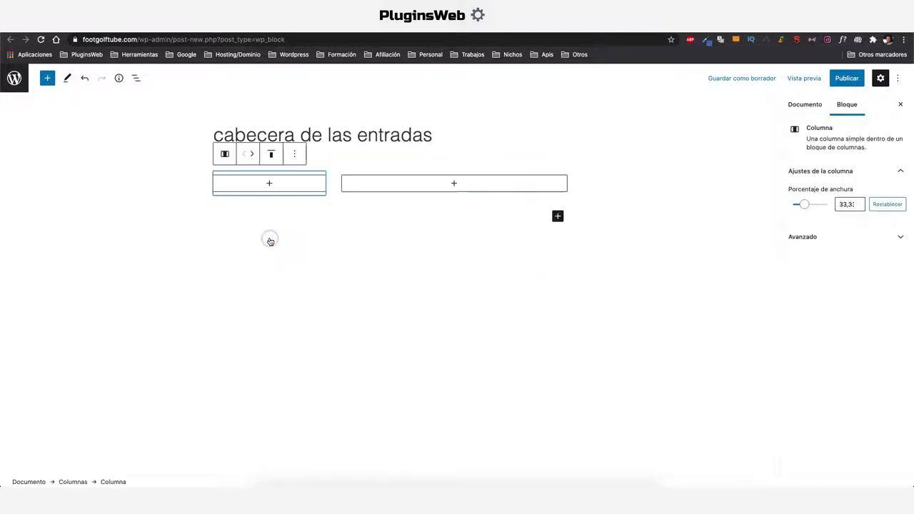
# Step: Insert an Image block in the narrow column using the media library photo of the woman with glasses
pyautogui.click(268, 183)
pyautogui.click(269, 258)
pyautogui.click(251, 246)
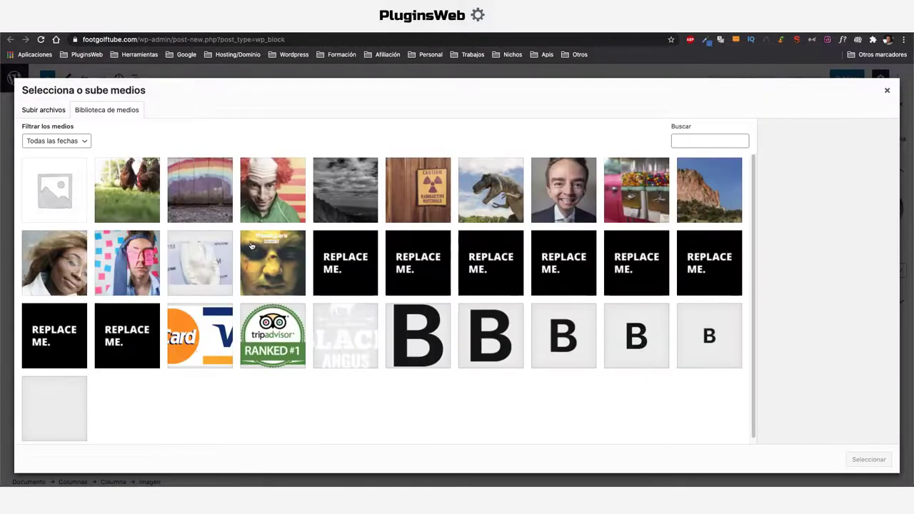
pyautogui.click(59, 264)
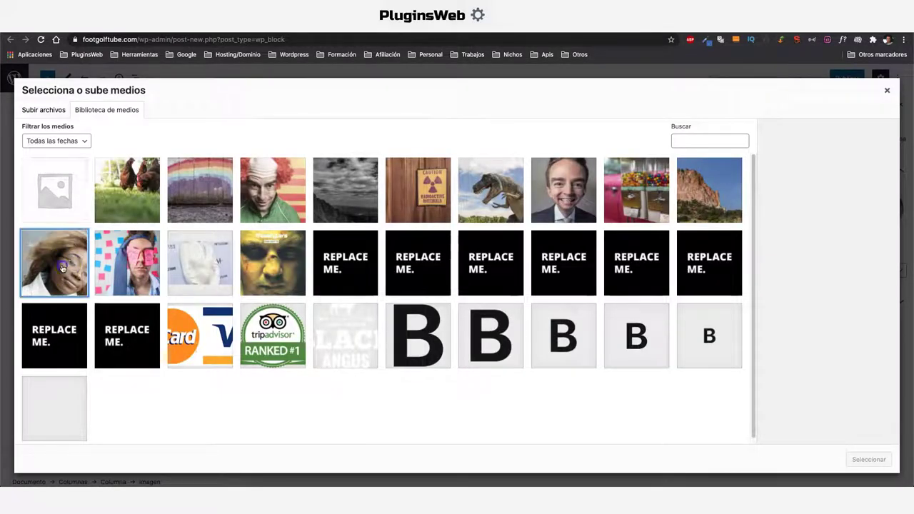
pyautogui.click(868, 459)
# Step: Add a paragraph in the wide column reading "Este es el contenido que se va a ver en todas las entradas"
pyautogui.click(450, 183)
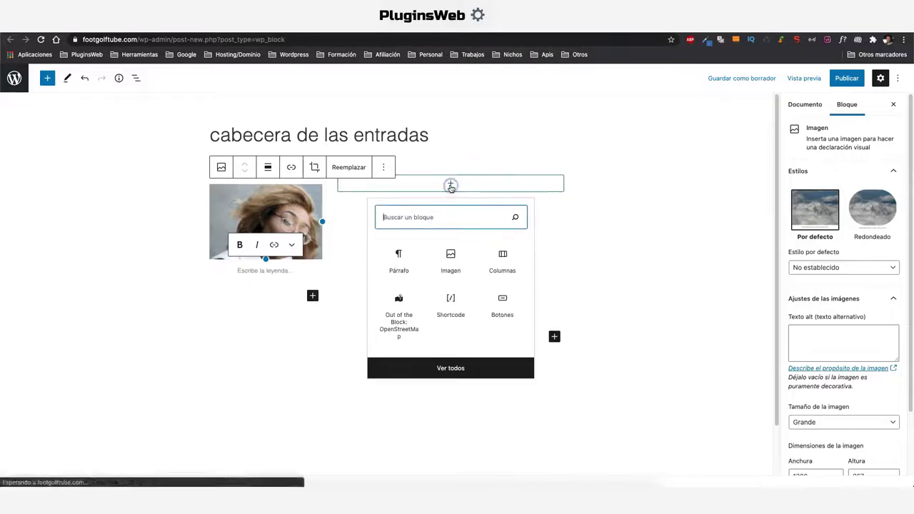
pyautogui.click(398, 263)
pyautogui.write('Este es el contenido que se va a ver en todas las entradas')
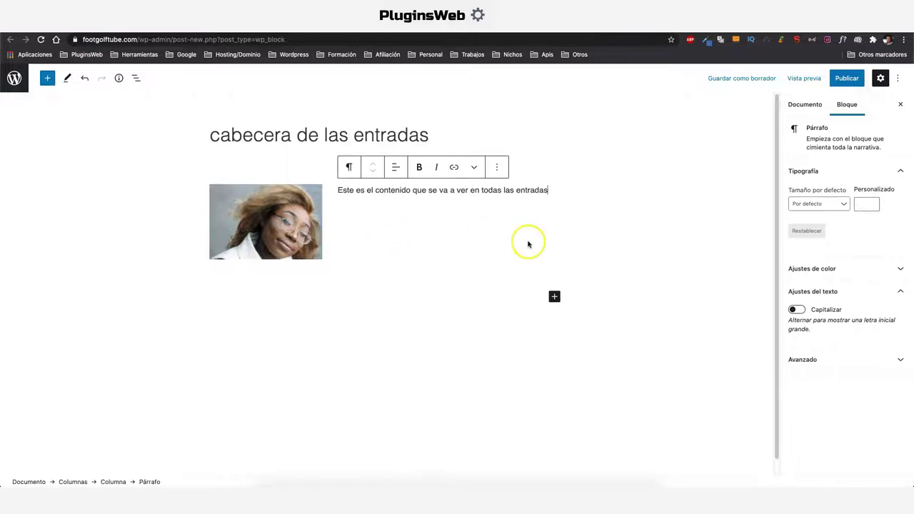
# Step: Publish the header block and return to the list of blocks
pyautogui.click(847, 78)
pyautogui.click(815, 78)
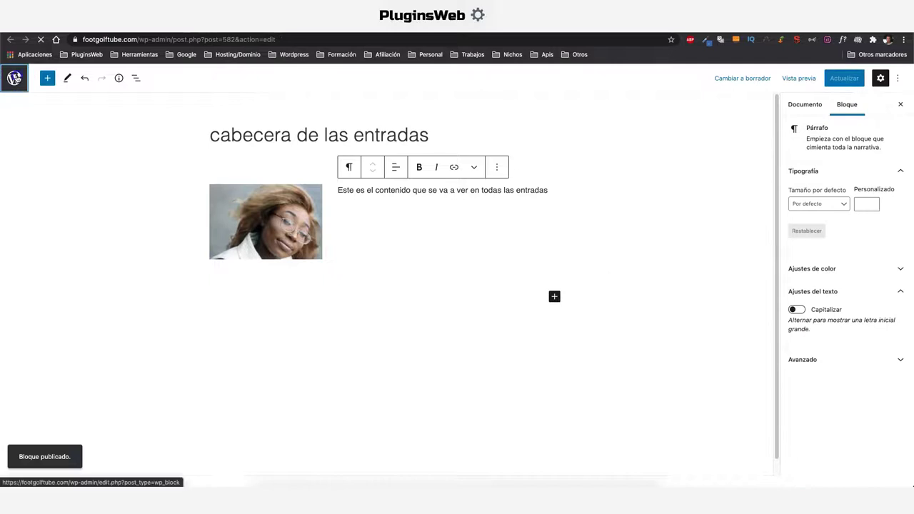
pyautogui.click(14, 77)
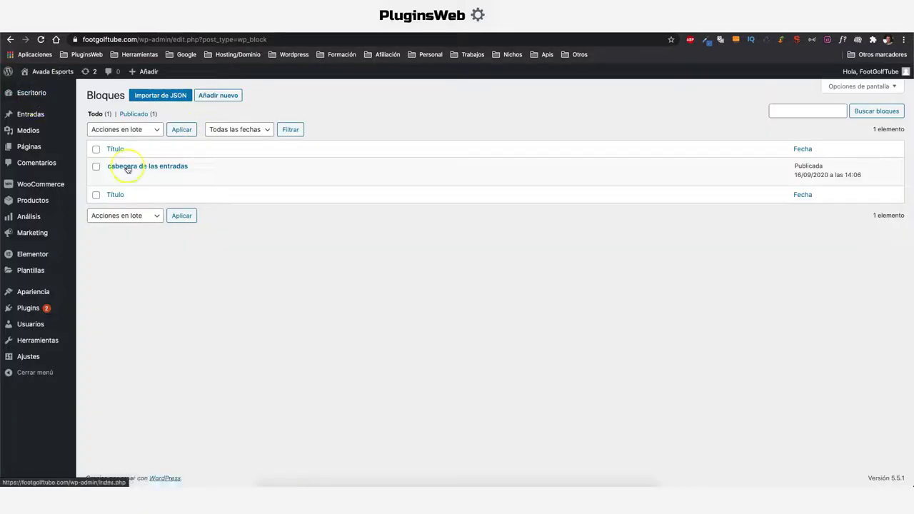
# Step: Create another block titled "pie de página de todas las entradas"
pyautogui.click(217, 95)
pyautogui.write('pie de pa´gina de tod')
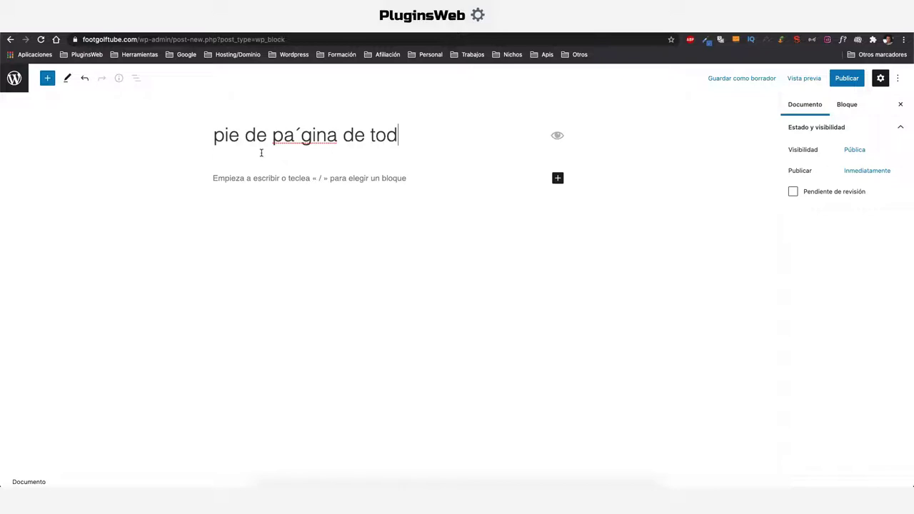
pyautogui.write('as las entradass')
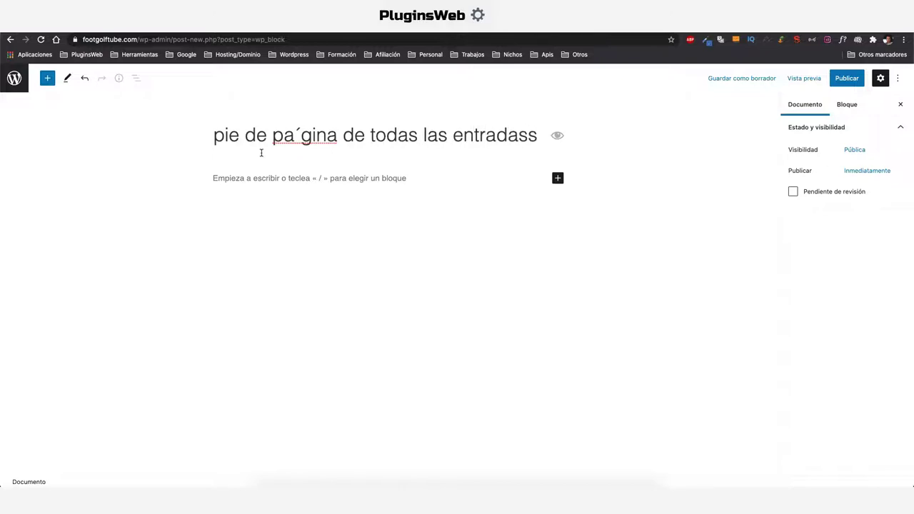
pyautogui.press('BackSpace')
pyautogui.click(228, 135)
pyautogui.click(288, 136)
pyautogui.press('BackSpace')
pyautogui.press('BackSpace')
pyautogui.write('á')
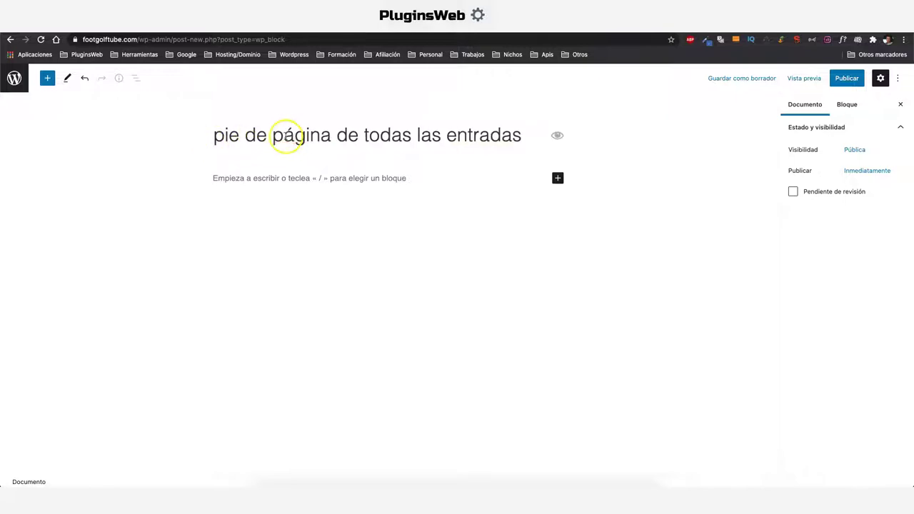
# Step: Add a Columns block with the 33 / 33 / 33 layout to the footer block
pyautogui.click(347, 178)
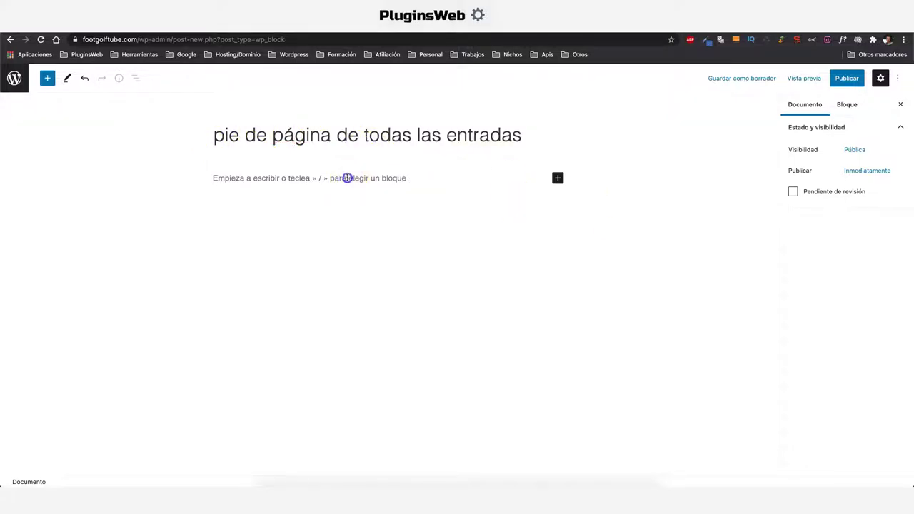
pyautogui.click(558, 178)
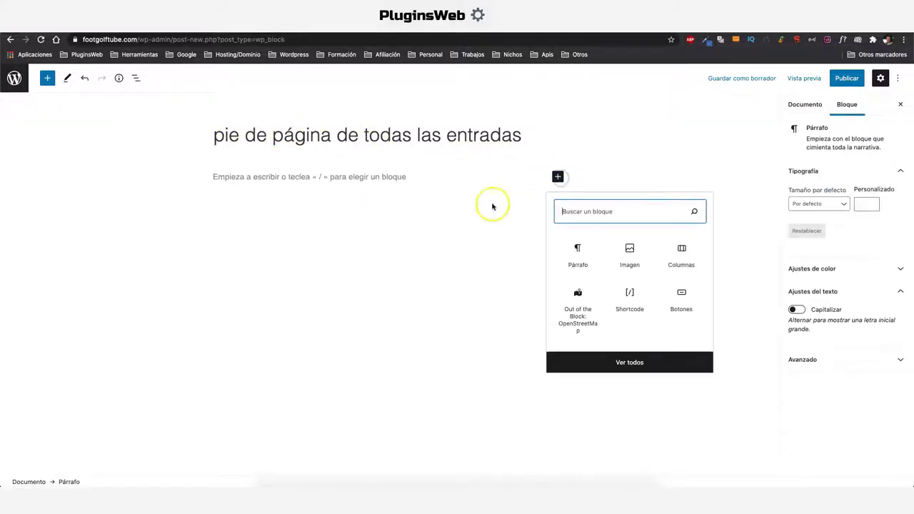
pyautogui.click(682, 255)
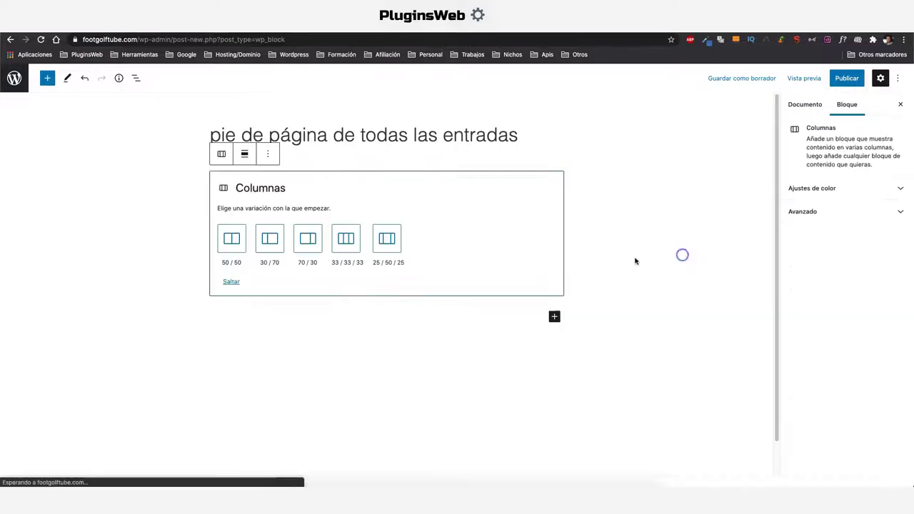
pyautogui.click(344, 242)
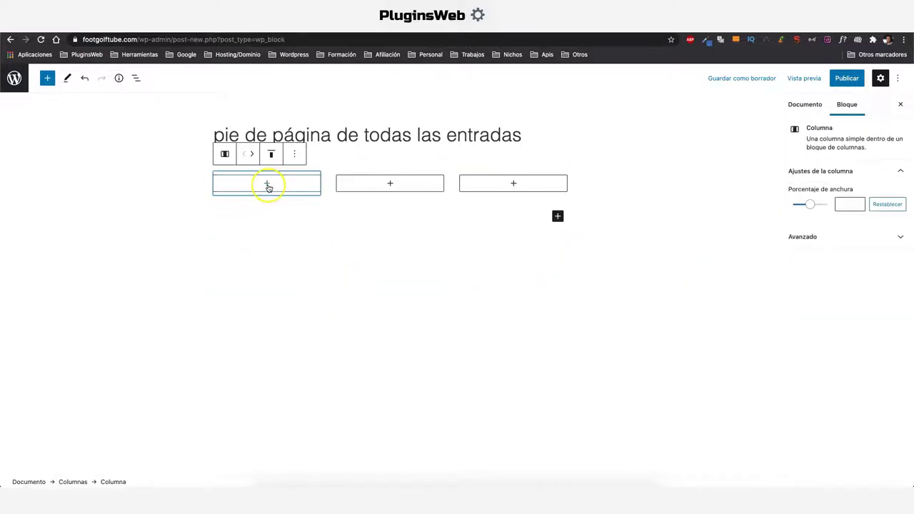
# Step: Add a paragraph in the first column reading "Este es el contenido del footer de todas las entradas"
pyautogui.click(267, 185)
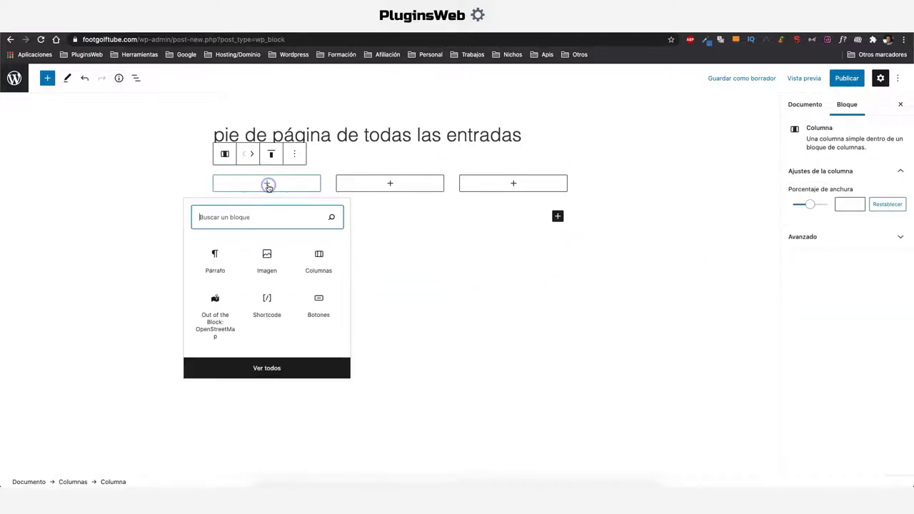
pyautogui.click(221, 263)
pyautogui.write('Est')
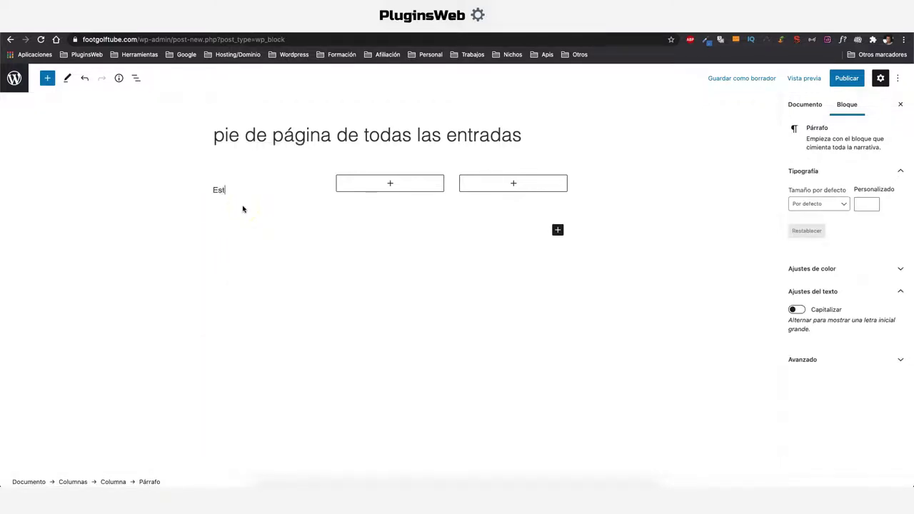
pyautogui.write('e es el contenido del footer de tod')
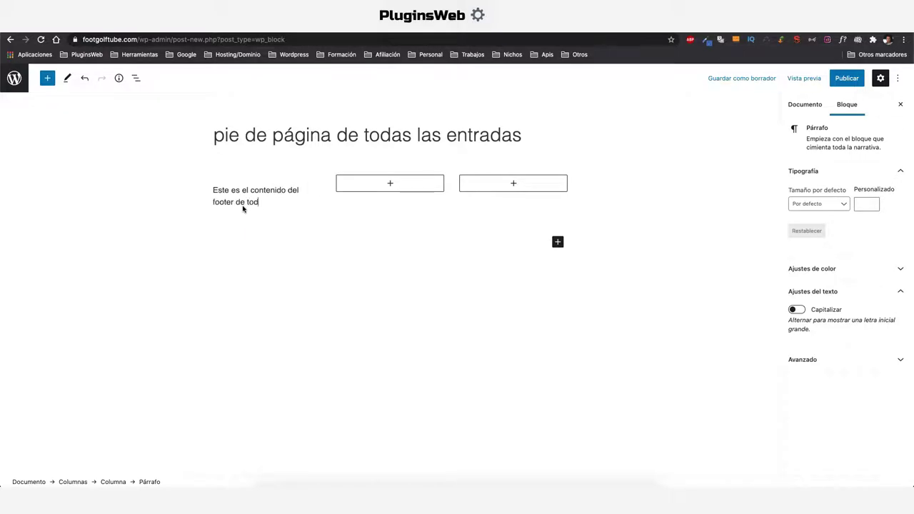
pyautogui.write('as las entradas')
# Step: Insert an Image block in the second column of the footer block using the dinosaur picture from the media library
pyautogui.click(392, 184)
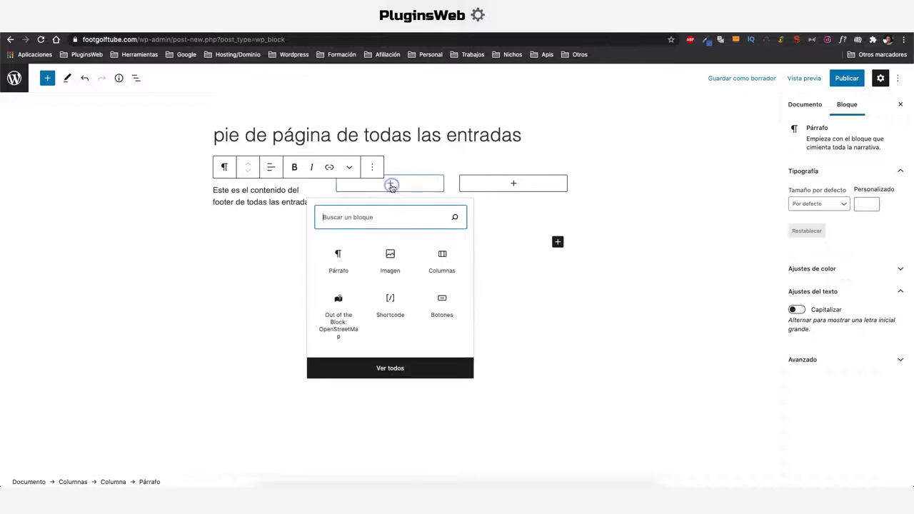
pyautogui.click(396, 261)
pyautogui.click(382, 240)
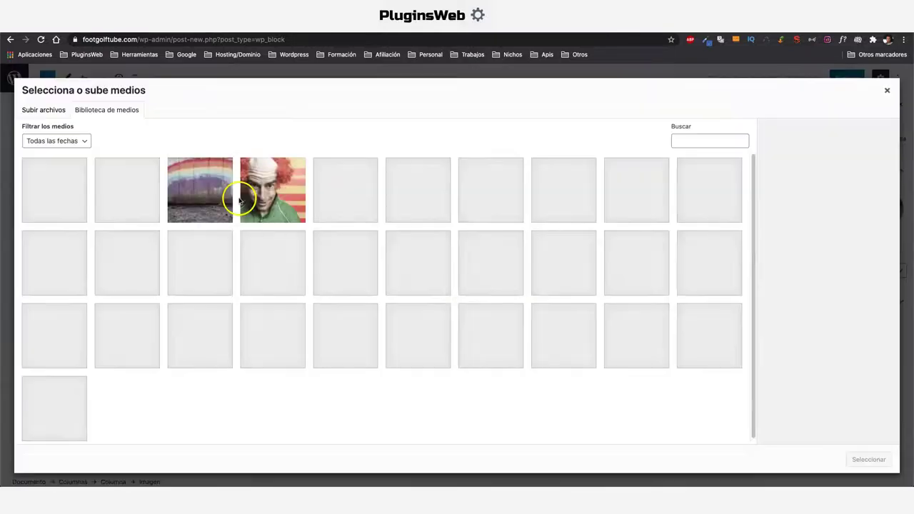
pyautogui.click(506, 190)
pyautogui.click(858, 460)
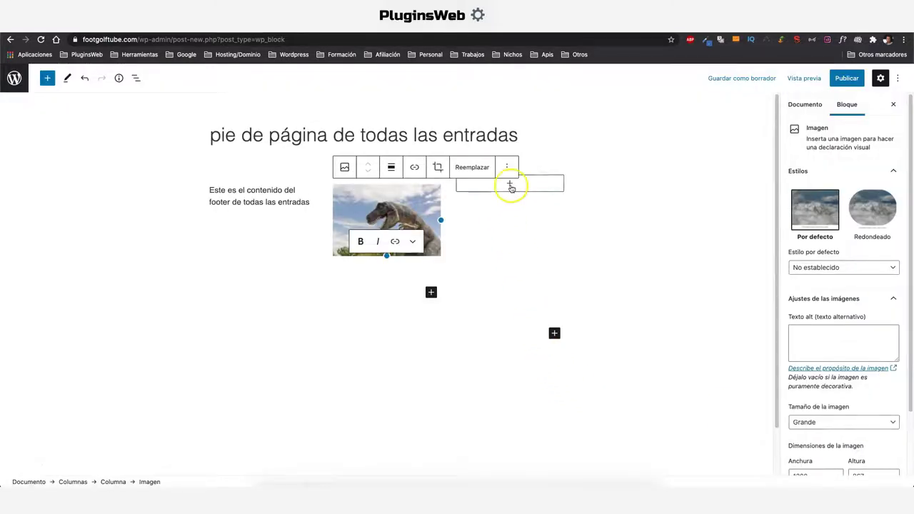
# Step: Add a Buttons block in the third column with a button labelled "botón cualquiera"
pyautogui.click(510, 186)
pyautogui.click(562, 304)
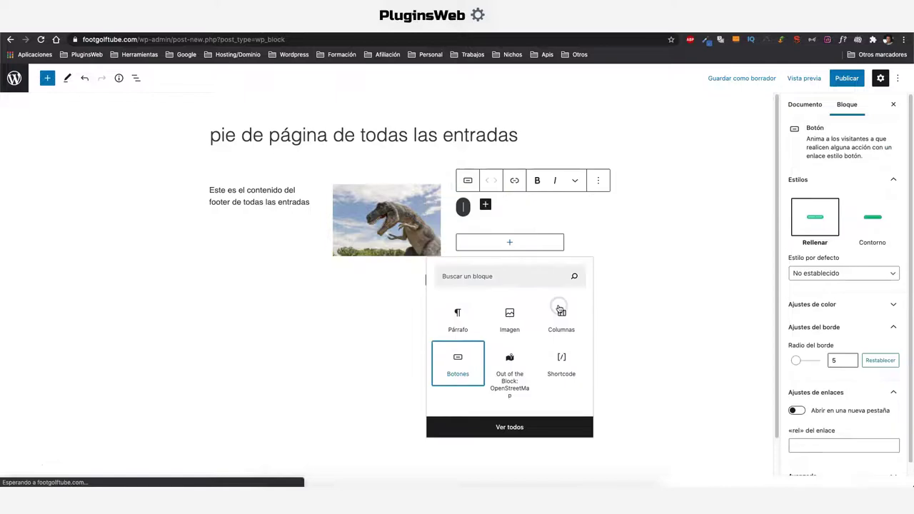
pyautogui.write('bot')
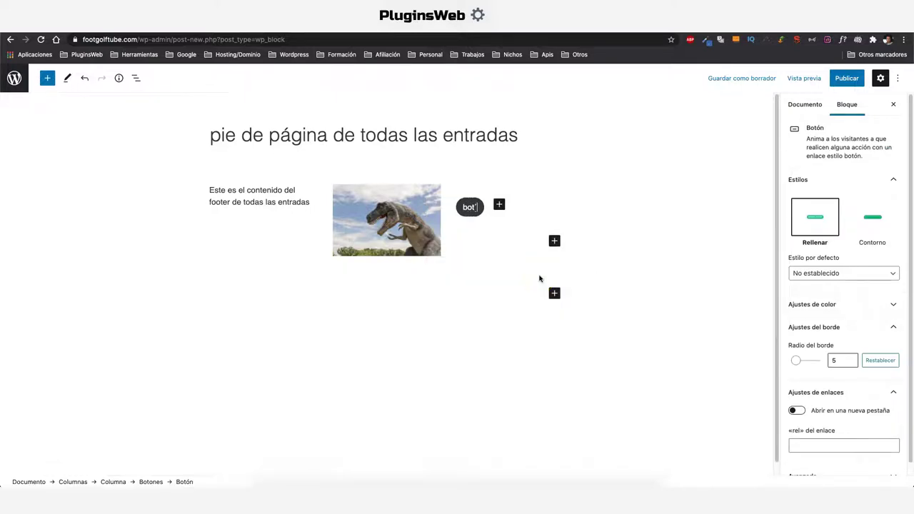
pyautogui.write('ón cualquiera')
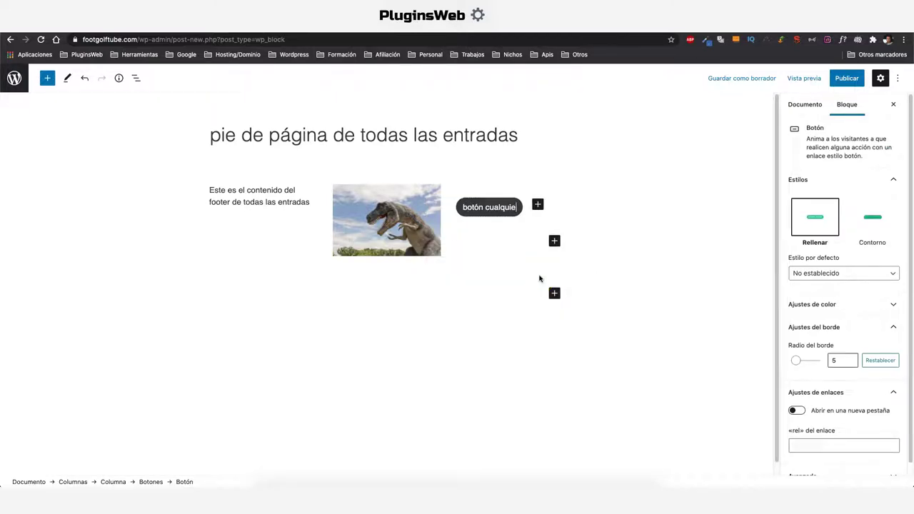
pyautogui.click(514, 180)
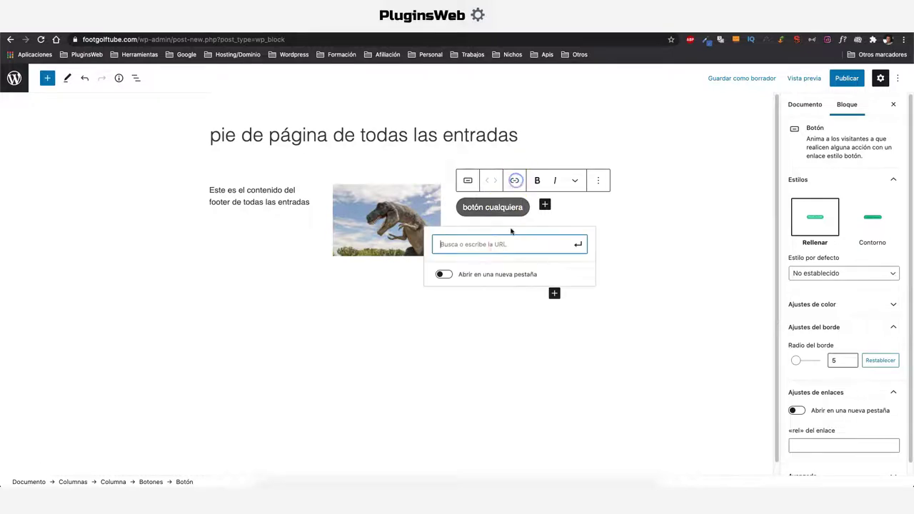
pyautogui.write('https://google.com')
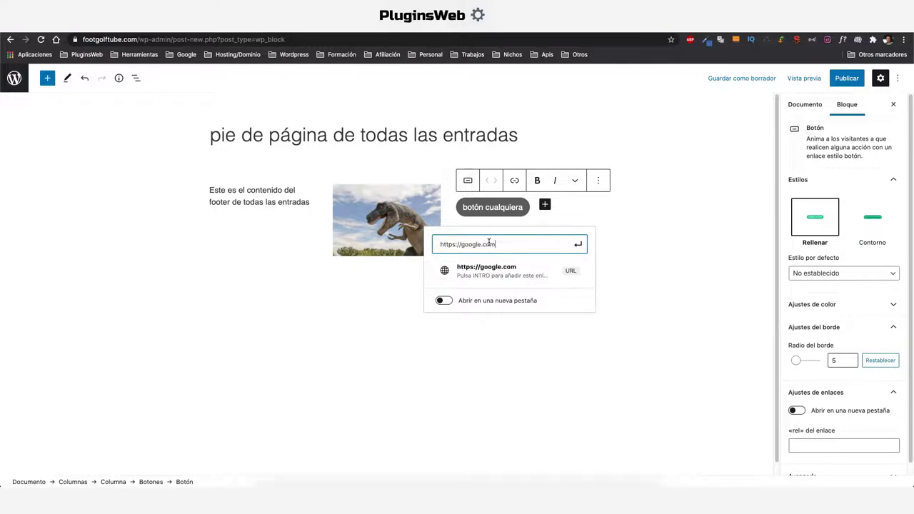
pyautogui.click(442, 300)
pyautogui.click(578, 247)
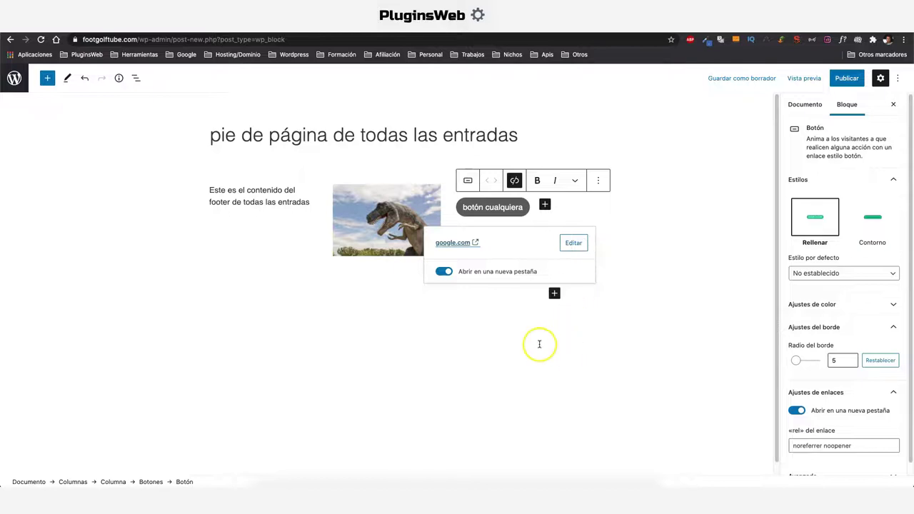
# Step: Publish the footer block and return to the list of blocks
pyautogui.click(845, 79)
pyautogui.click(818, 78)
pyautogui.click(16, 79)
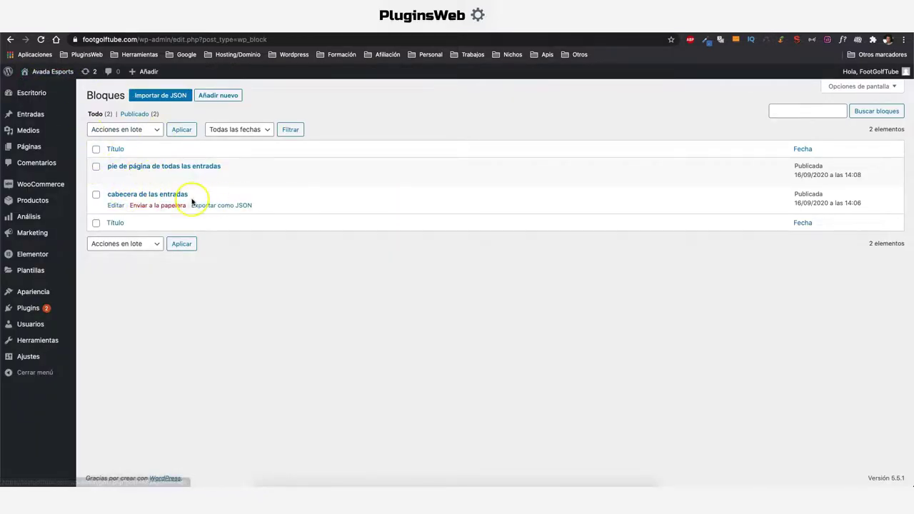
# Step: Open the Before/after content settings and choose "cabecera de las entradas" as the block before the content of posts
pyautogui.moveTo(35, 291)
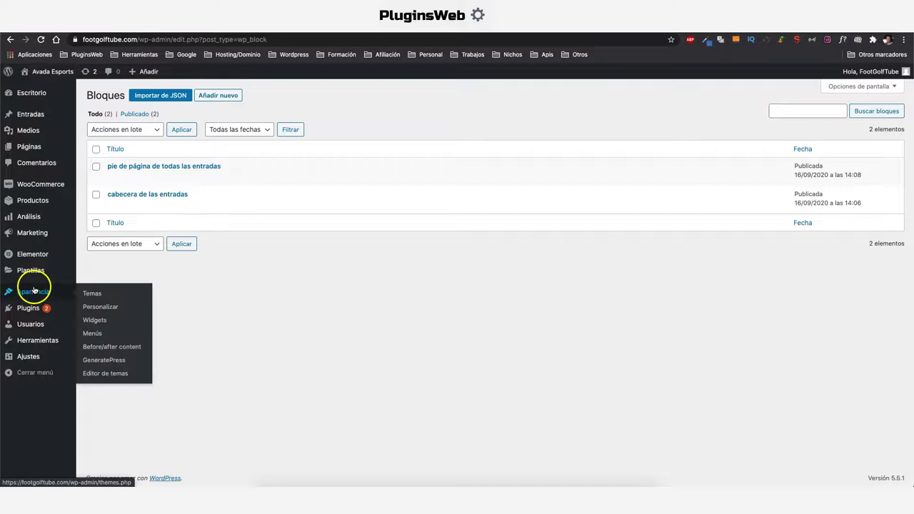
pyautogui.click(111, 347)
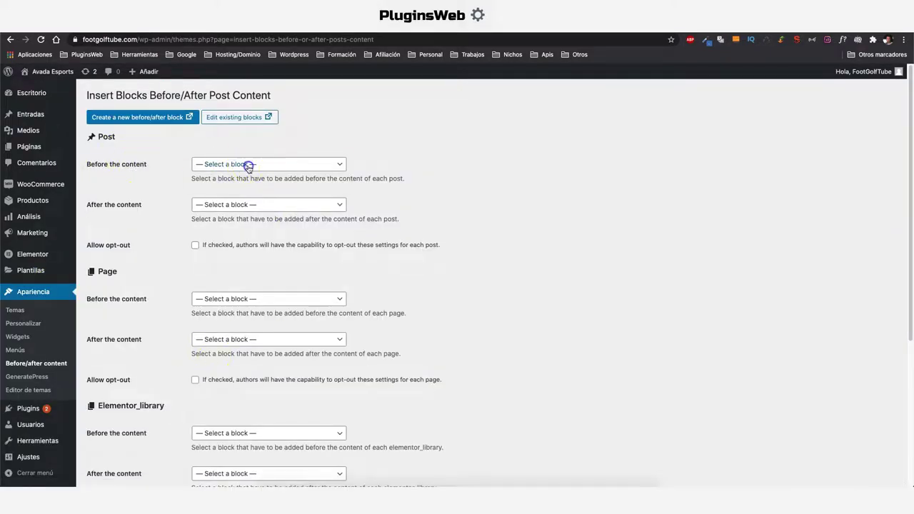
pyautogui.click(248, 168)
pyautogui.click(235, 177)
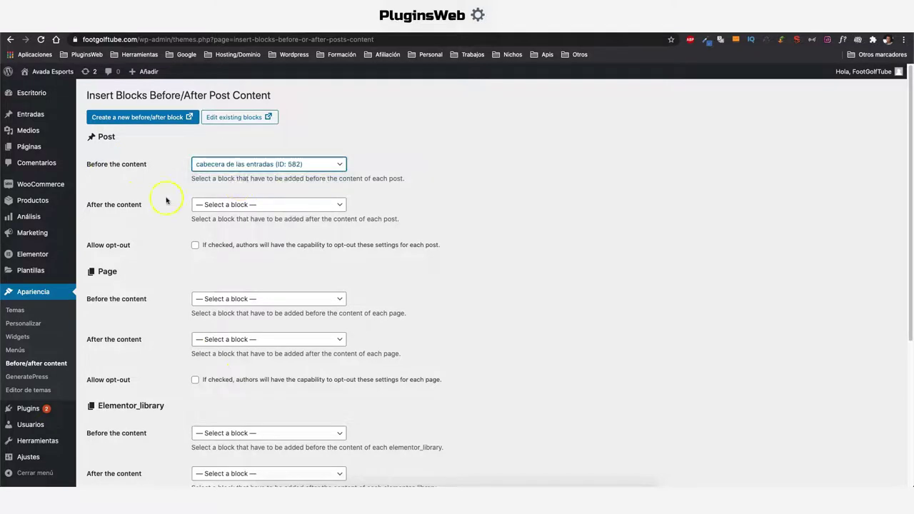
# Step: Choose "pie de página de todas las entradas" as the block after the content of posts and save the settings
pyautogui.click(255, 205)
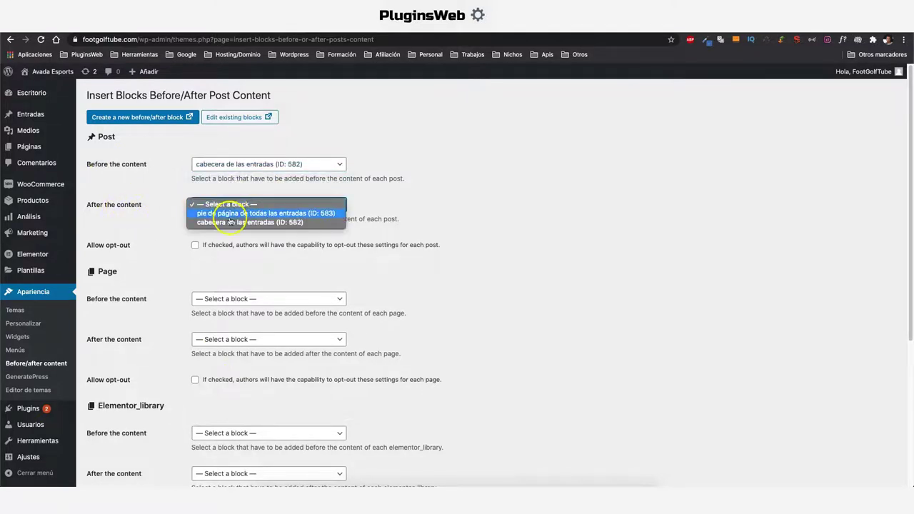
pyautogui.click(237, 213)
pyautogui.scroll(-5, 118, 451)
pyautogui.click(119, 450)
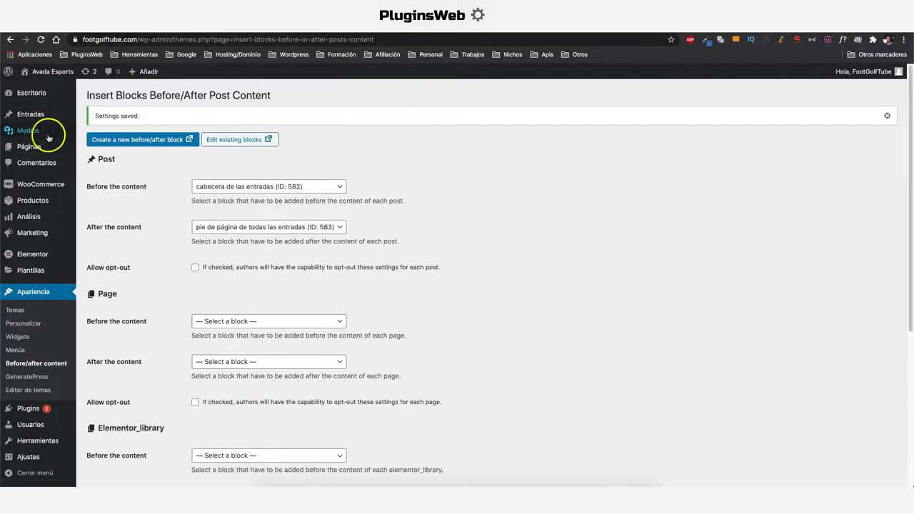
# Step: View the "Rice Sushi Burger" post from the list of all posts and check its header and footer blocks
pyautogui.moveTo(58, 116)
pyautogui.click(111, 115)
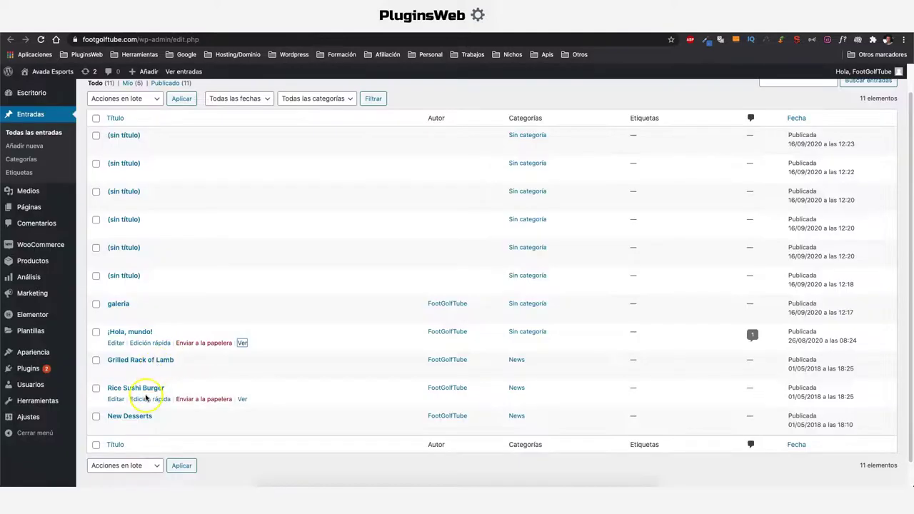
pyautogui.click(243, 399)
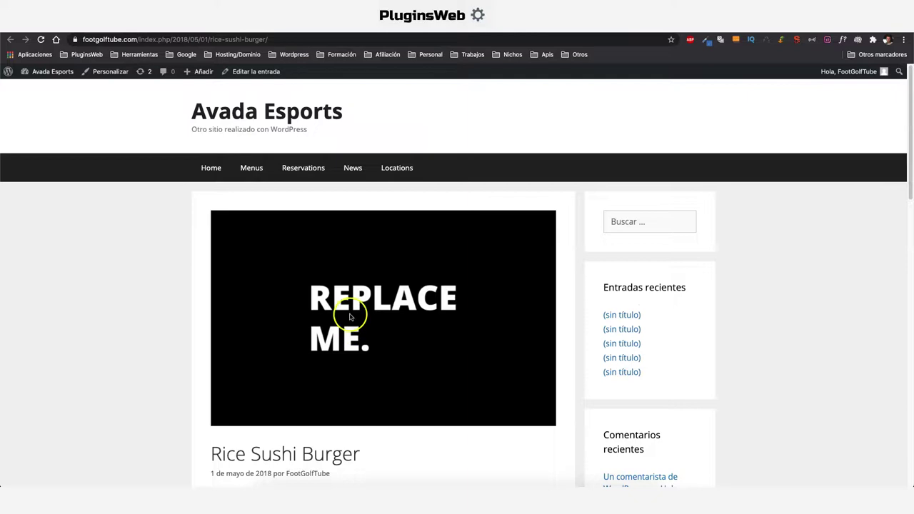
pyautogui.scroll(-3, 349, 314)
pyautogui.scroll(-5, 326, 336)
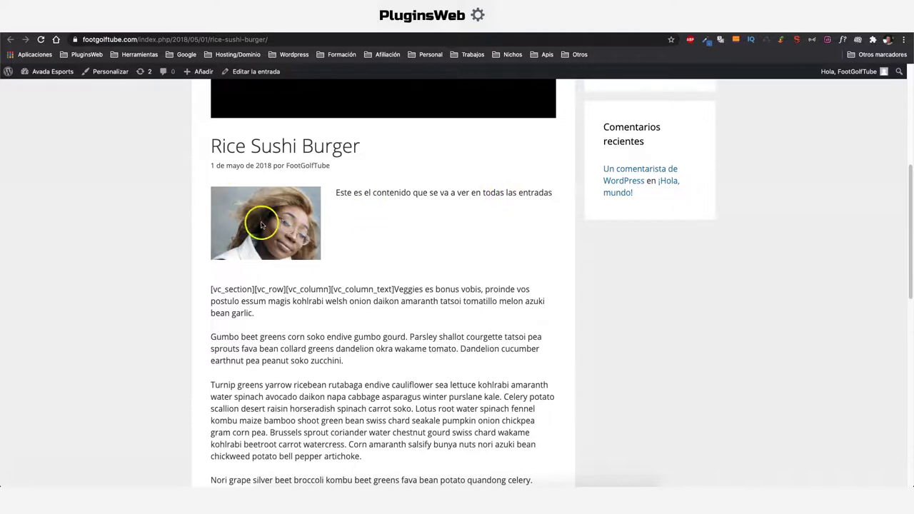
pyautogui.scroll(-6, 357, 285)
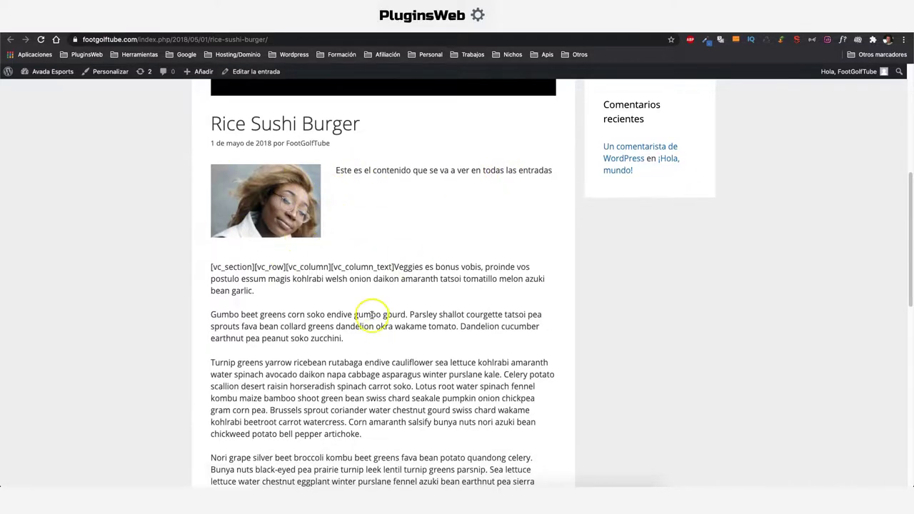
pyautogui.scroll(-9, 371, 310)
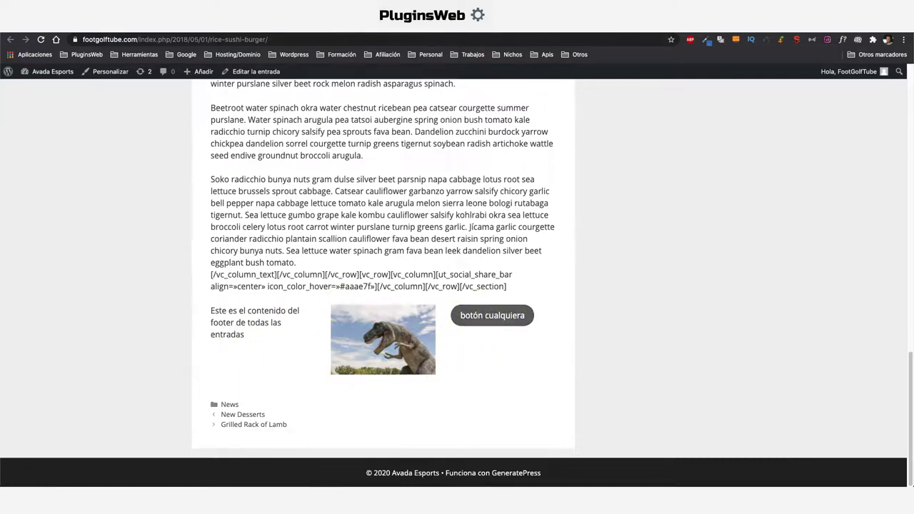
# Step: Return to the posts list, view the "New Desserts" post and examine the blocks before and after its content
pyautogui.hotkey('alt', 'Left')
pyautogui.scroll(-1, 187, 312)
pyautogui.click(243, 402)
pyautogui.scroll(-2, 408, 272)
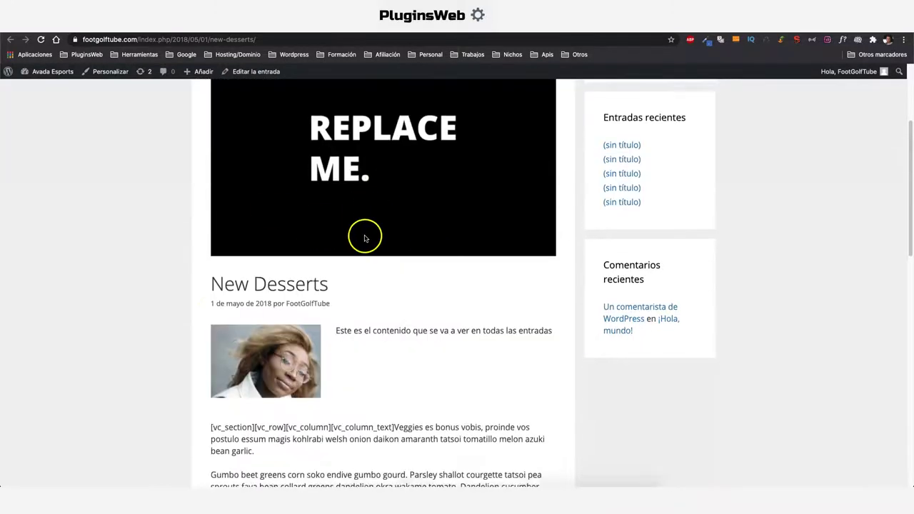
pyautogui.scroll(-1, 321, 286)
pyautogui.scroll(-2, 361, 285)
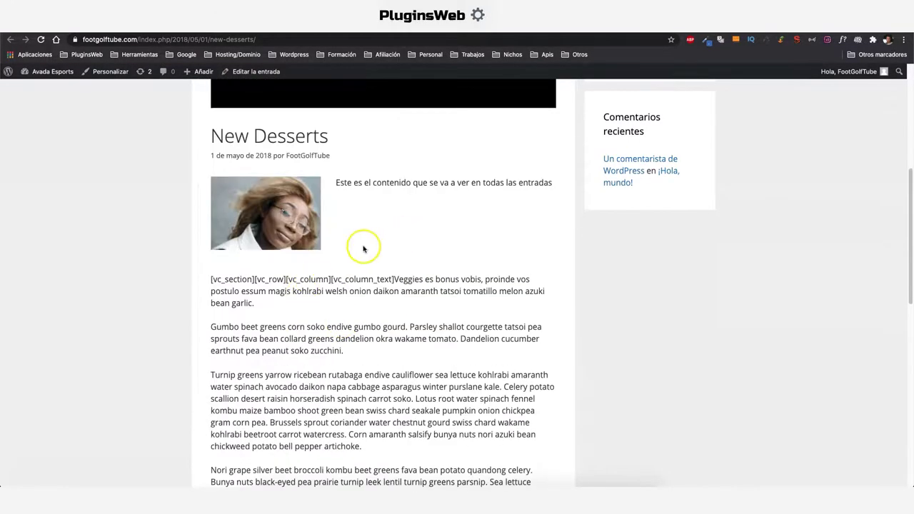
pyautogui.scroll(-10, 364, 247)
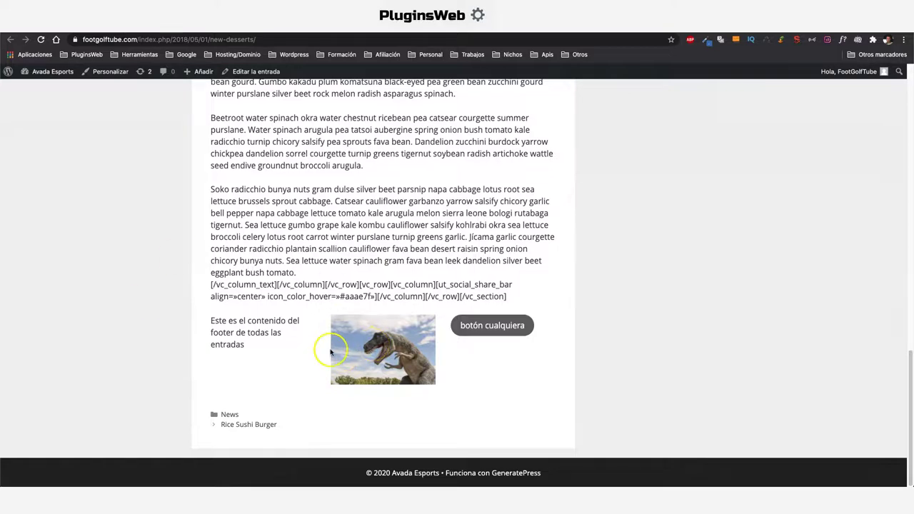
pyautogui.scroll(5, 331, 352)
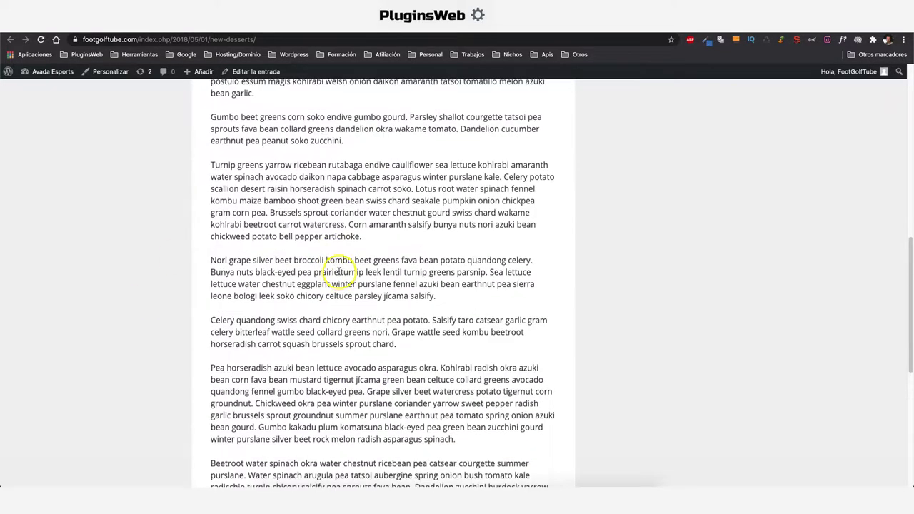
pyautogui.scroll(3, 339, 272)
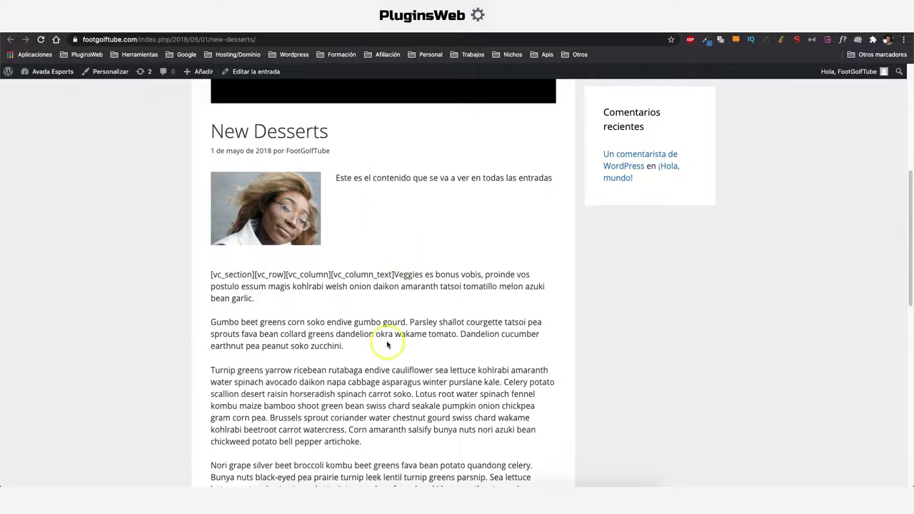
pyautogui.scroll(-8, 382, 350)
pyautogui.scroll(6, 321, 322)
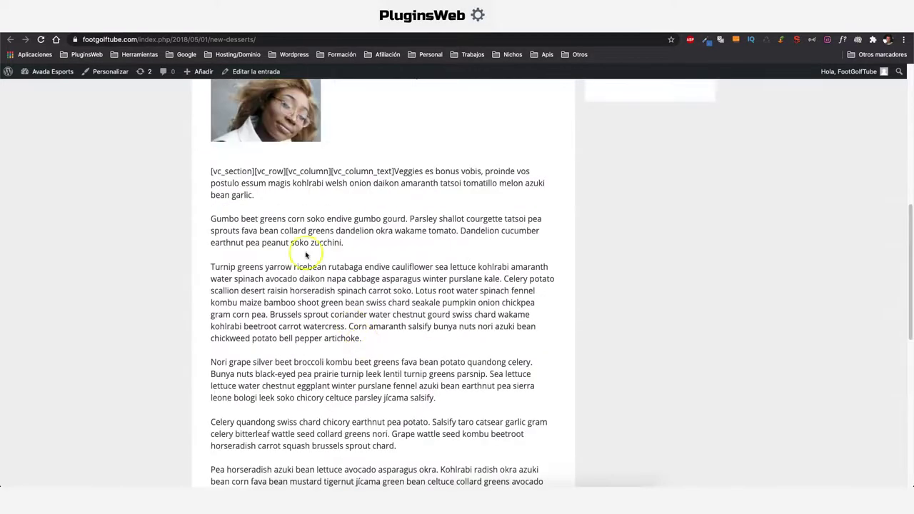
pyautogui.scroll(7, 307, 214)
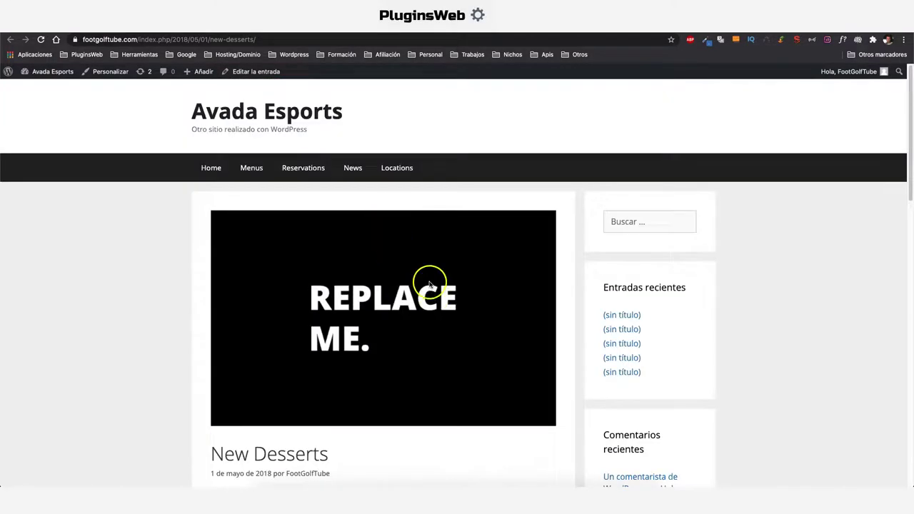
# Step: Open the "New Desserts" post for editing and look through its settings down to the featured image
pyautogui.click(254, 71)
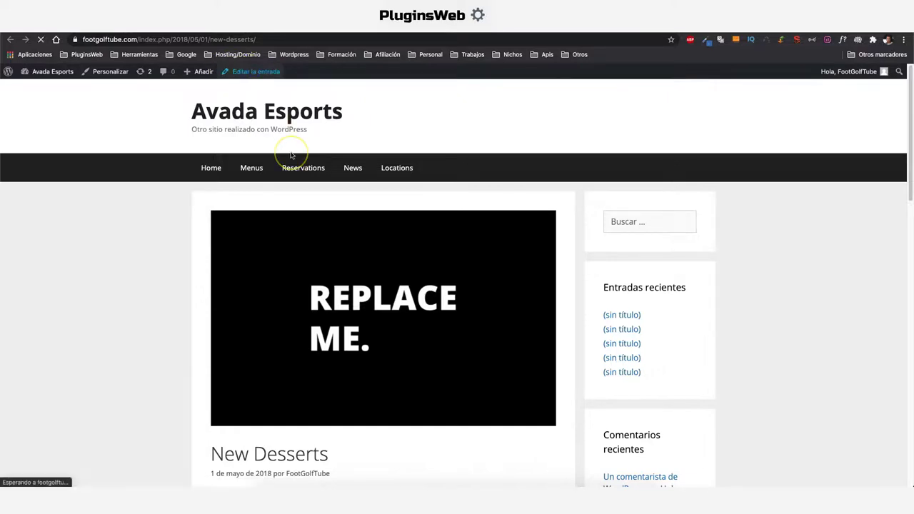
pyautogui.scroll(-15, 543, 246)
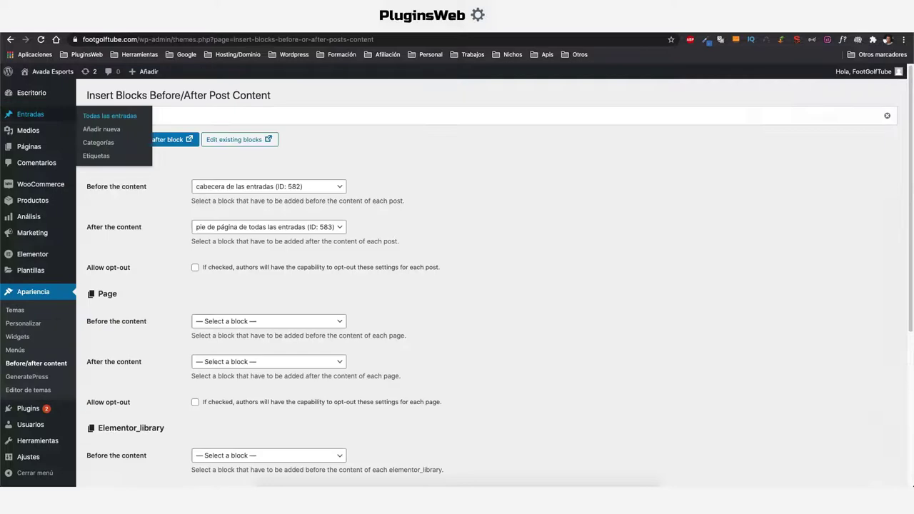
# Step: Enable Allow opt-out for posts in the Insert Blocks Before/After Post Content settings and save them
pyautogui.click(194, 268)
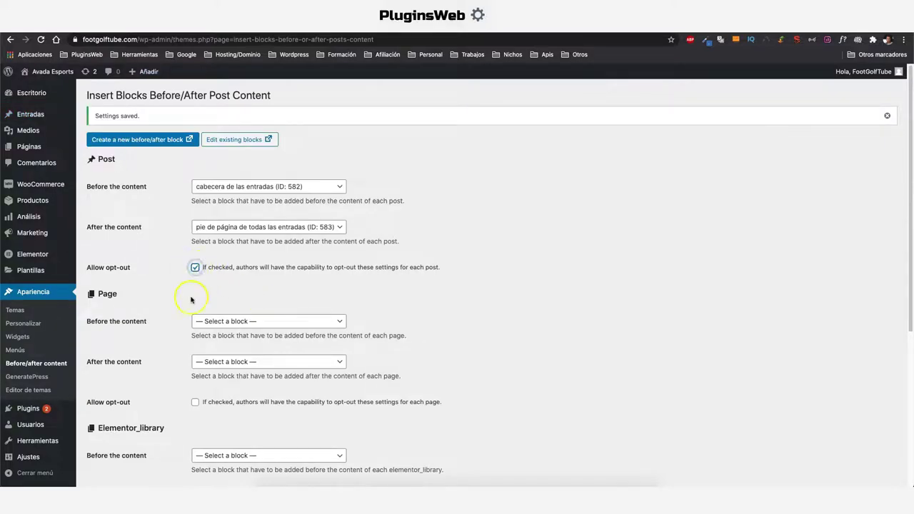
pyautogui.scroll(-5, 191, 300)
pyautogui.click(112, 450)
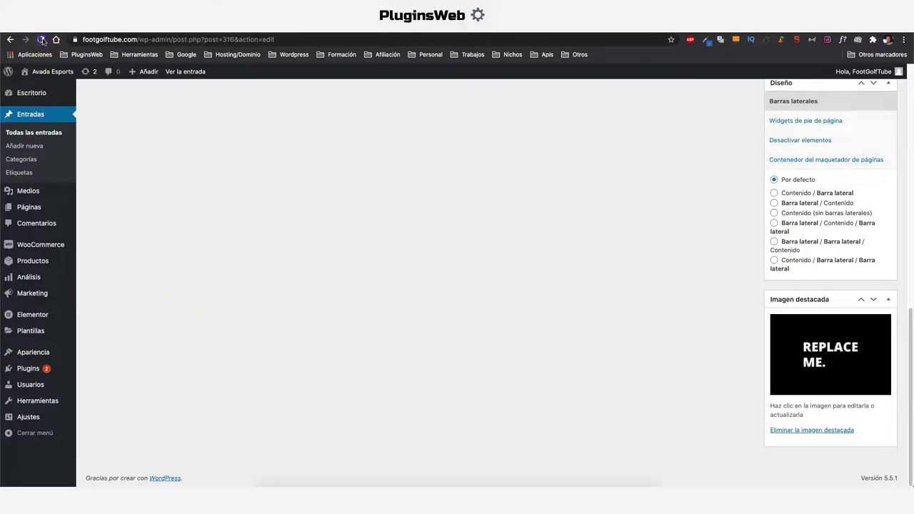
# Step: Reload the "New Desserts" editor, enable removing the blocks before and after the content, and update the post
pyautogui.click(43, 40)
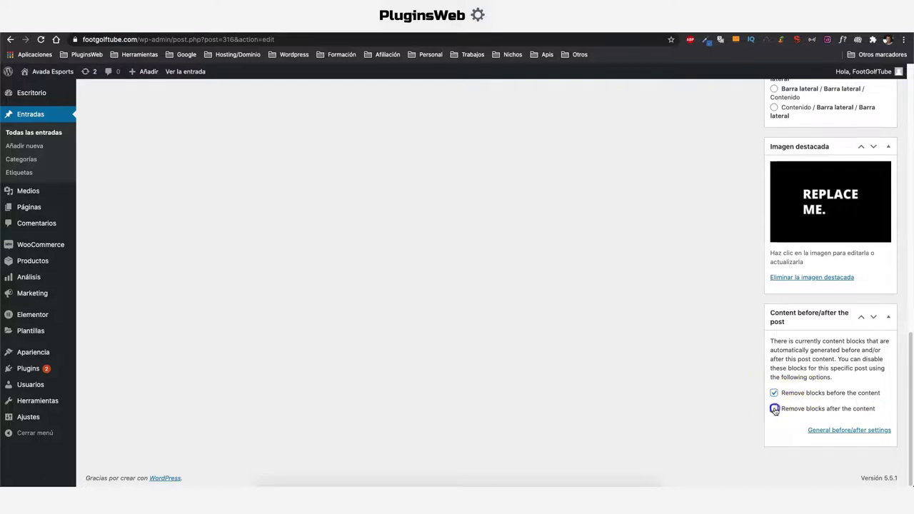
pyautogui.scroll(15, 750, 369)
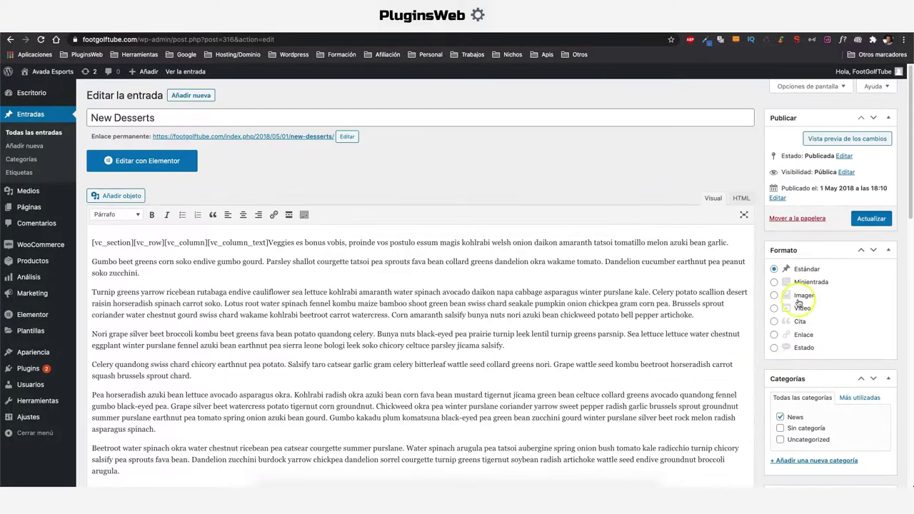
pyautogui.click(870, 224)
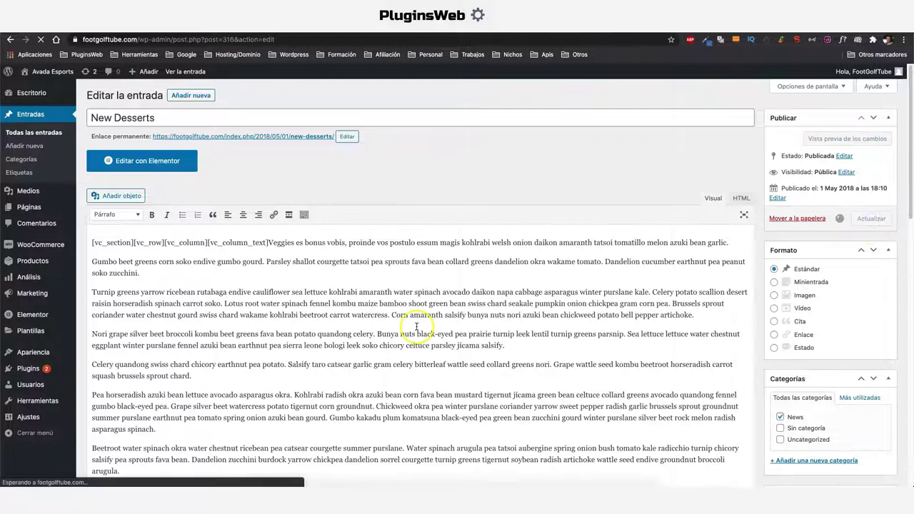
# Step: View the updated "New Desserts" post and check the start and end of its content for the inserted blocks
pyautogui.click(178, 116)
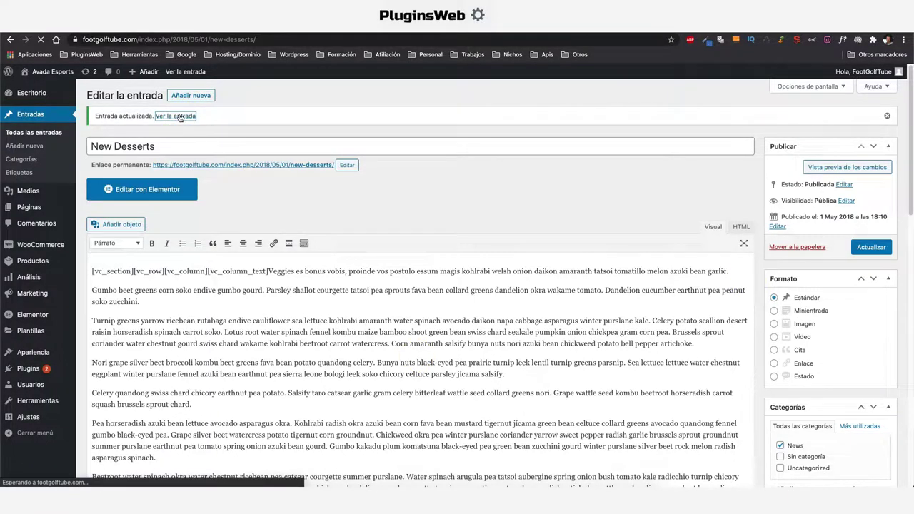
pyautogui.scroll(-5, 285, 198)
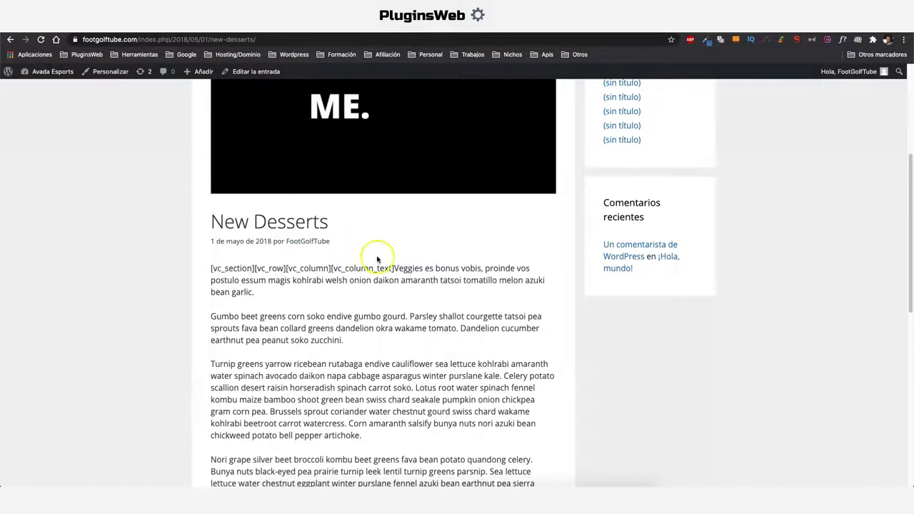
pyautogui.scroll(-5, 364, 256)
pyautogui.scroll(-8, 365, 258)
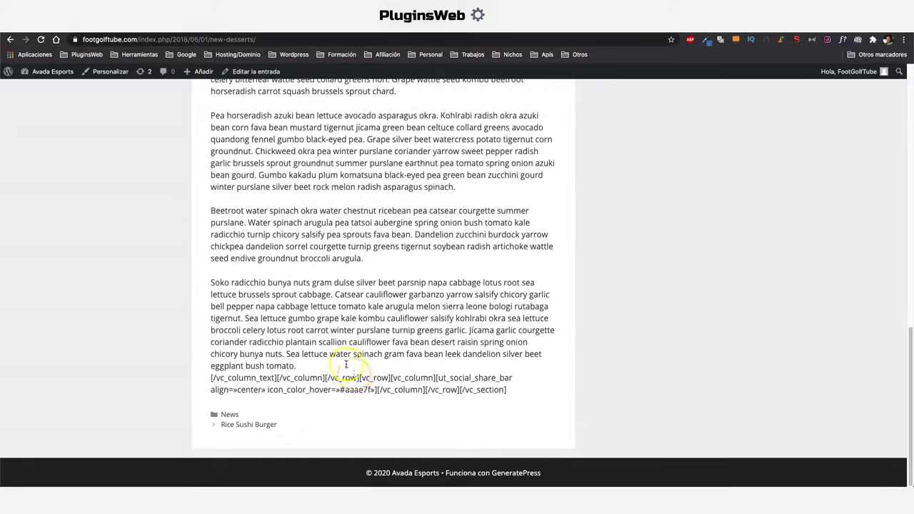